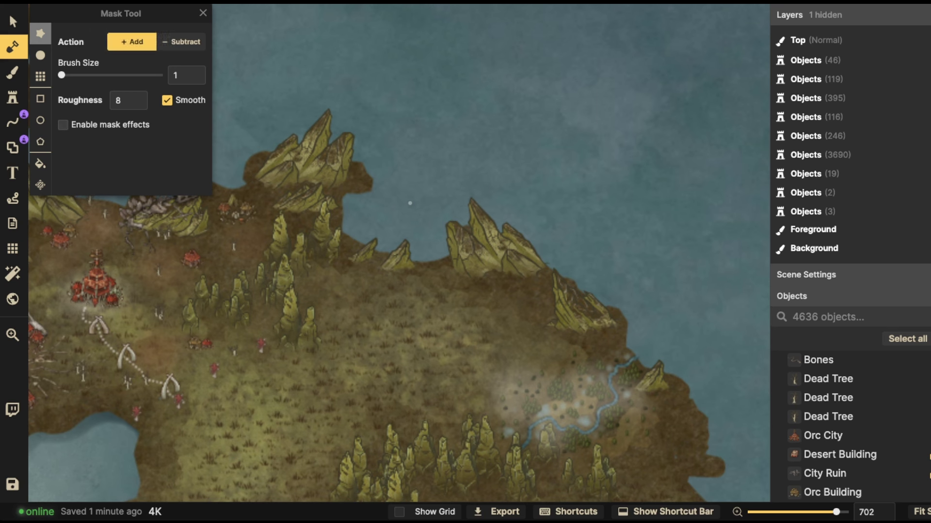
Add several small angular islets off the northern coast and in the bay with an unsmoothed land mask, brush size 1, roughness 3
{"action": "key", "text": "e"}
{"action": "left_click", "coordinate": [401, 167]}
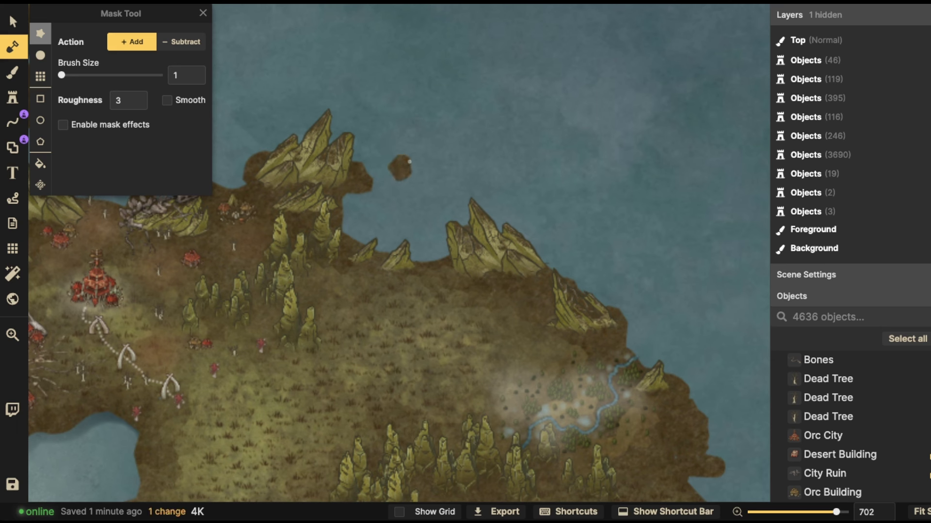
{"action": "mouse_move", "coordinate": [458, 168]}
{"action": "left_mouse_down"}
{"action": "mouse_move", "coordinate": [471, 167]}
{"action": "mouse_move", "coordinate": [471, 148]}
{"action": "mouse_move", "coordinate": [463, 152]}
{"action": "mouse_move", "coordinate": [457, 139]}
{"action": "left_mouse_up"}
{"action": "left_click_drag", "start_coordinate": [362, 114], "coordinate": [364, 129]}
{"action": "left_click_drag", "start_coordinate": [270, 130], "coordinate": [271, 140]}
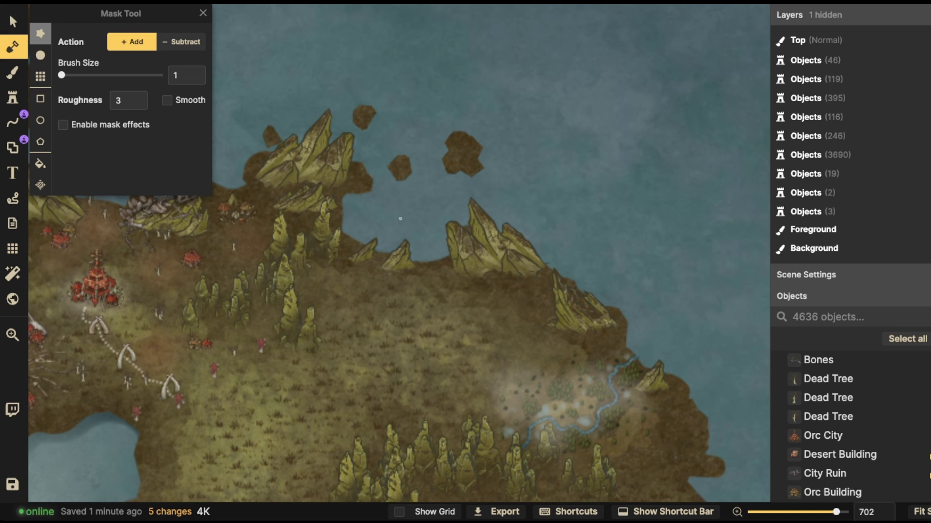
{"action": "left_click_drag", "start_coordinate": [382, 220], "coordinate": [392, 230]}
{"action": "mouse_move", "coordinate": [564, 219]}
{"action": "left_mouse_down"}
{"action": "mouse_move", "coordinate": [555, 224]}
{"action": "mouse_move", "coordinate": [547, 208]}
{"action": "mouse_move", "coordinate": [538, 217]}
{"action": "left_mouse_up"}
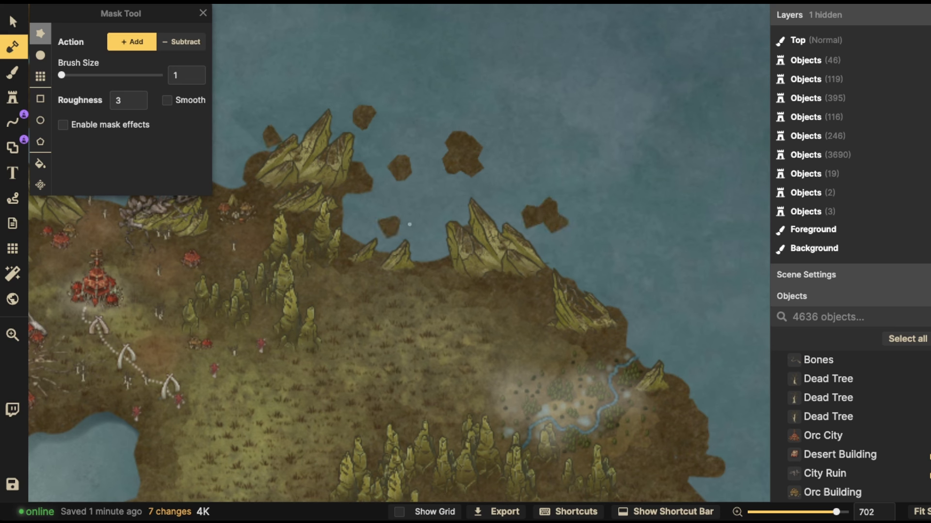
{"action": "mouse_move", "coordinate": [409, 224]}
{"action": "left_mouse_down"}
{"action": "mouse_move", "coordinate": [419, 216]}
{"action": "mouse_move", "coordinate": [404, 214]}
{"action": "left_mouse_up"}
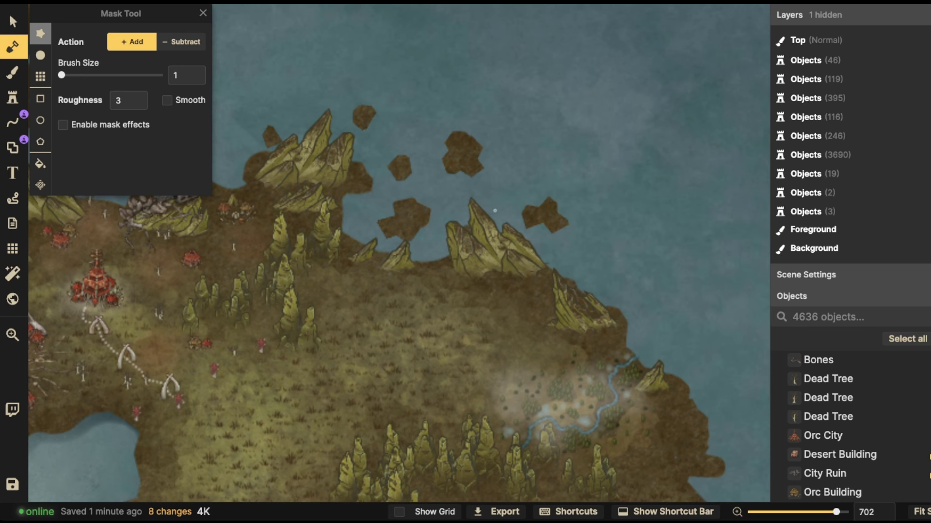
{"action": "left_click_drag", "start_coordinate": [489, 212], "coordinate": [501, 221]}
{"action": "scroll", "coordinate": [377, 101], "scroll_direction": "down", "scroll_amount": 3}
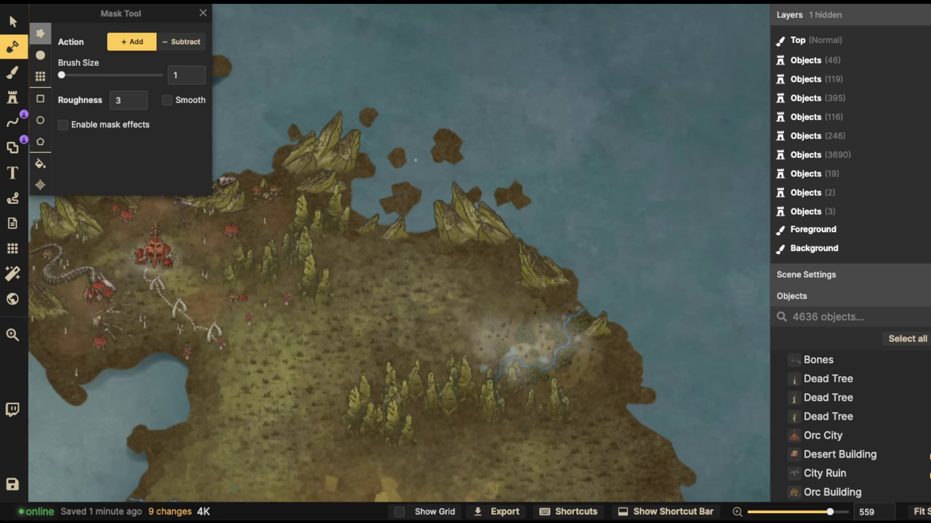
{"action": "left_click_drag", "start_coordinate": [427, 200], "coordinate": [420, 194]}
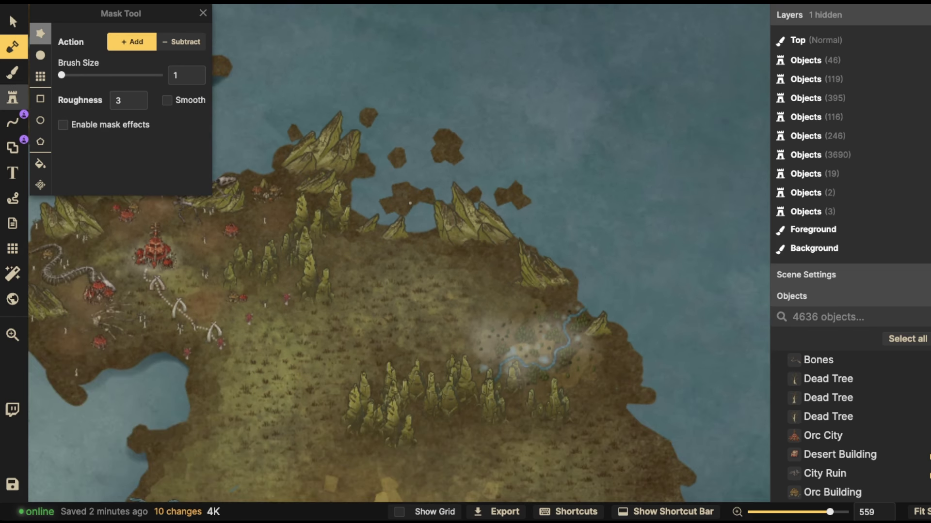
Search the stamp catalog for SHIP and pick the first broken-hull Shipwrecks set as the stamp
{"action": "left_click", "coordinate": [13, 98]}
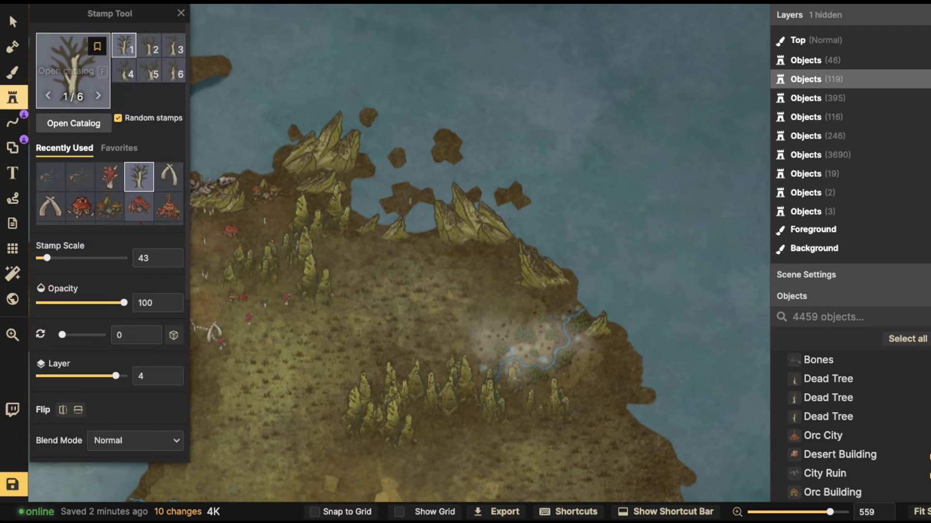
{"action": "left_click", "coordinate": [77, 72]}
{"action": "type", "text": "SHIP"}
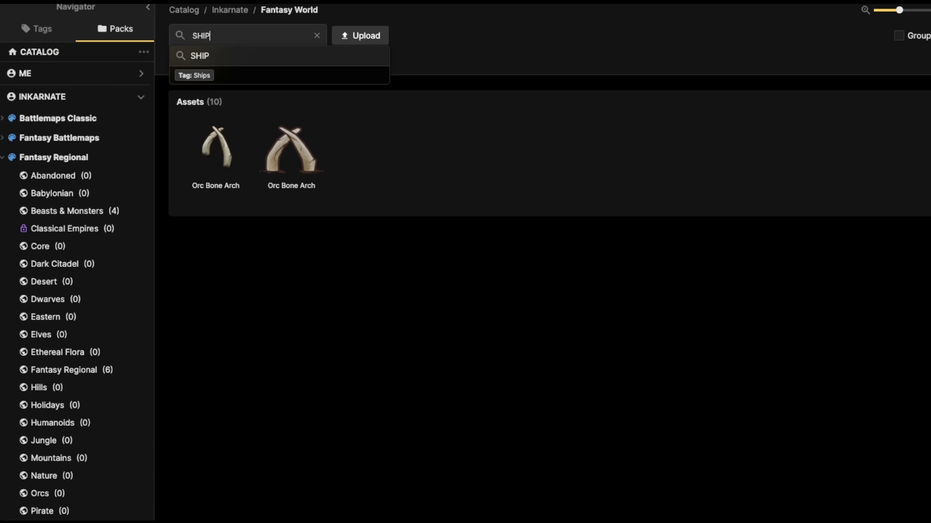
{"action": "key", "text": "Return"}
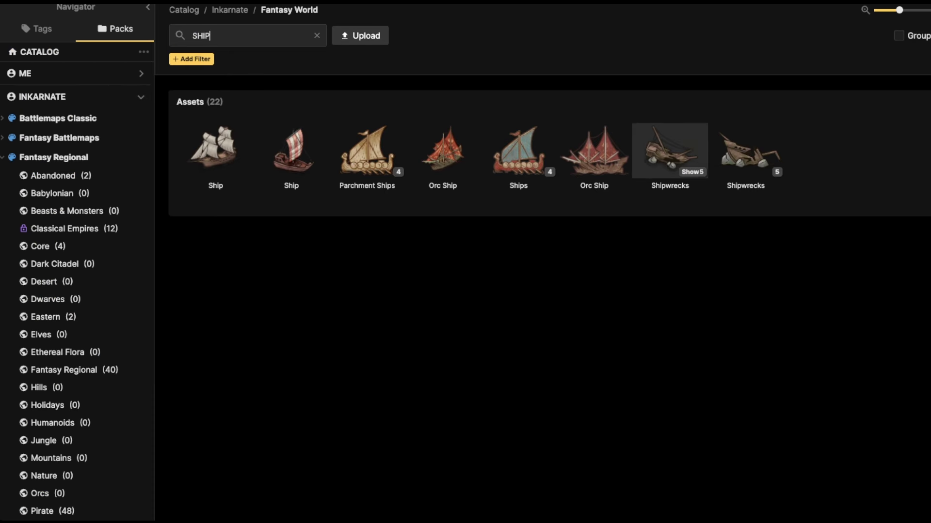
{"action": "left_click", "coordinate": [670, 151]}
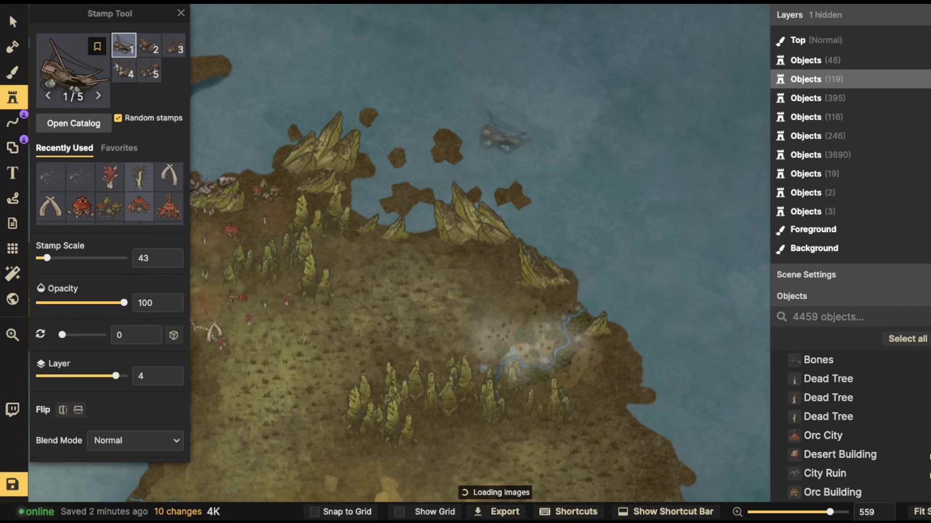
Place four different shipwreck stamps at scale 26 on the islets in and around the northern bay
{"action": "scroll", "coordinate": [383, 252], "scroll_direction": "up", "scroll_amount": 2}
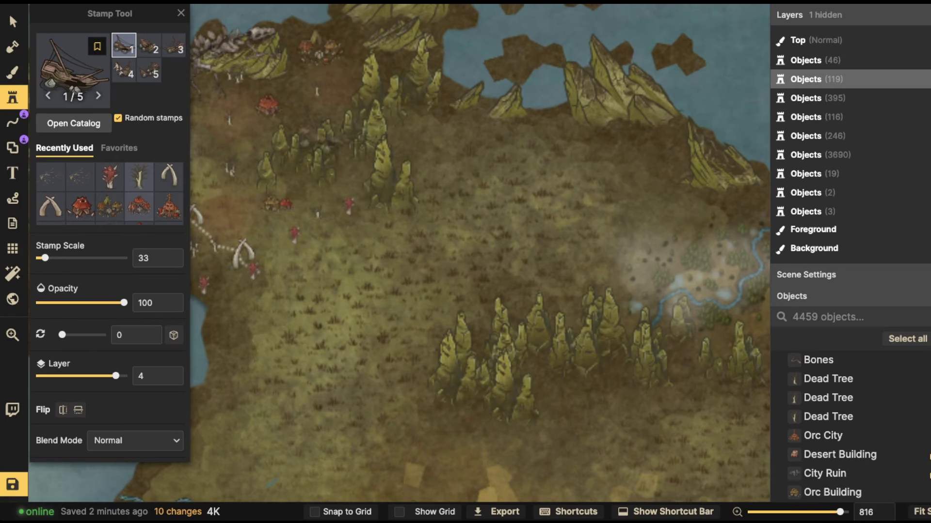
{"action": "left_click_drag", "start_coordinate": [273, 104], "coordinate": [252, 204]}
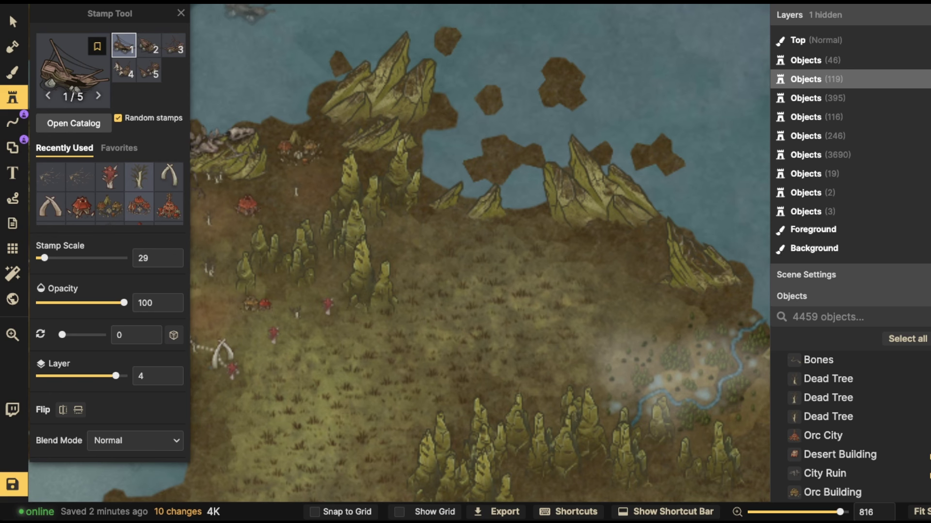
{"action": "scroll", "coordinate": [249, 11], "scroll_direction": "down", "scroll_amount": 3}
{"action": "left_click", "coordinate": [564, 68]}
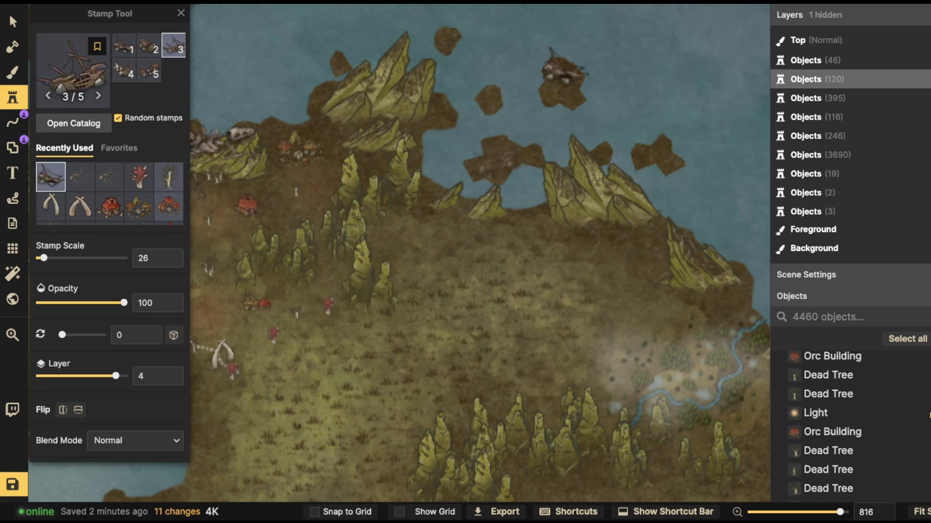
{"action": "left_click", "coordinate": [468, 155]}
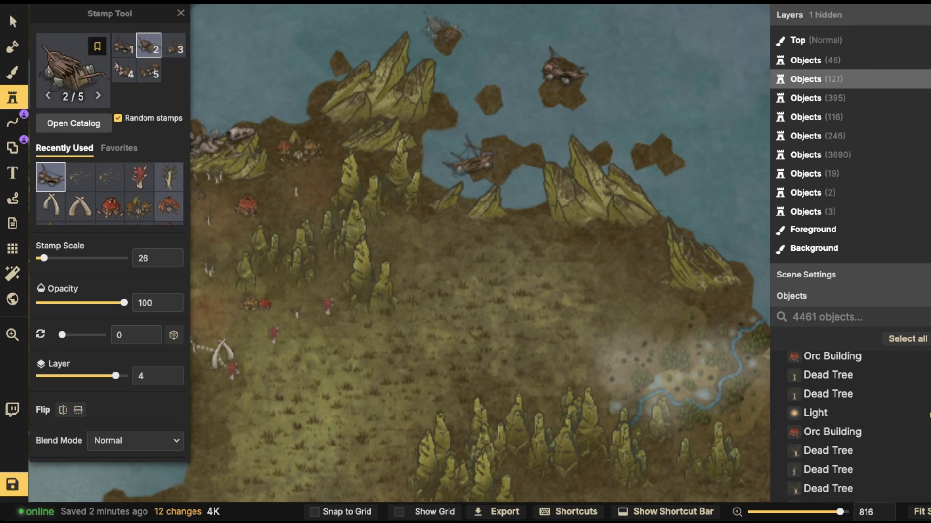
{"action": "left_click", "coordinate": [441, 29]}
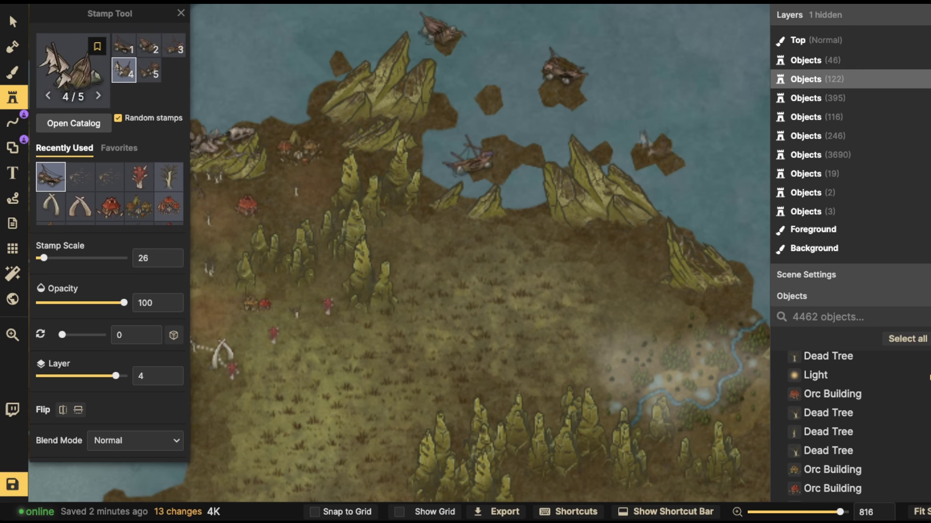
{"action": "left_click", "coordinate": [646, 142]}
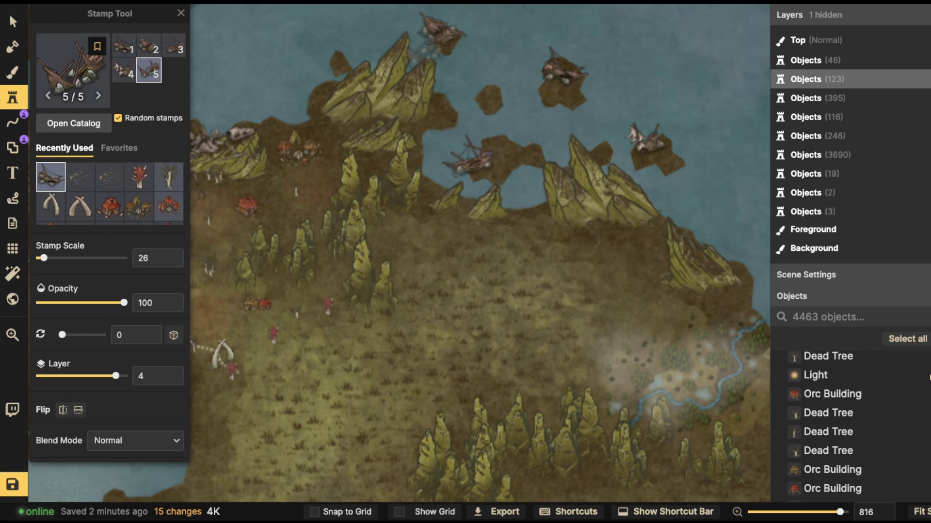
Draw a winding white dotted path, stroke size 23, between the easternmost bone arch and the shore of the northern bay
{"action": "scroll", "coordinate": [388, 232], "scroll_direction": "down", "scroll_amount": 1}
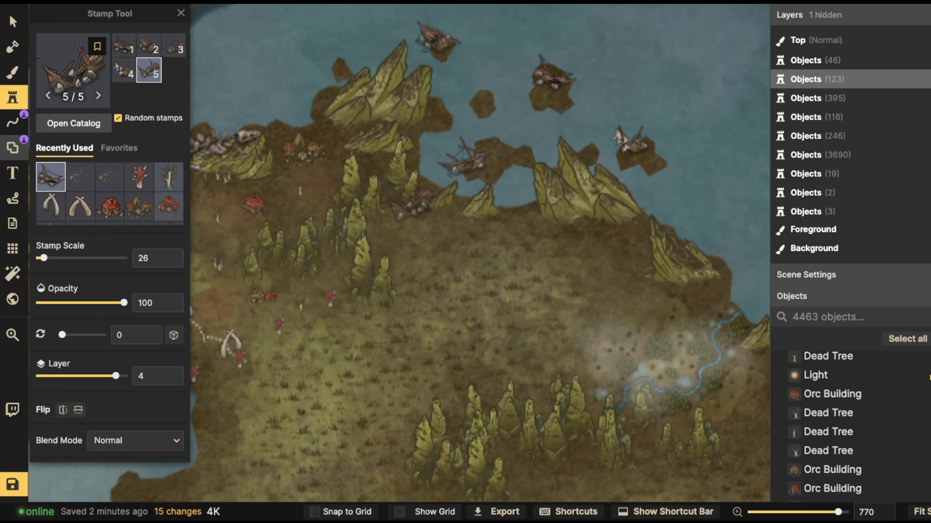
{"action": "key", "text": "l"}
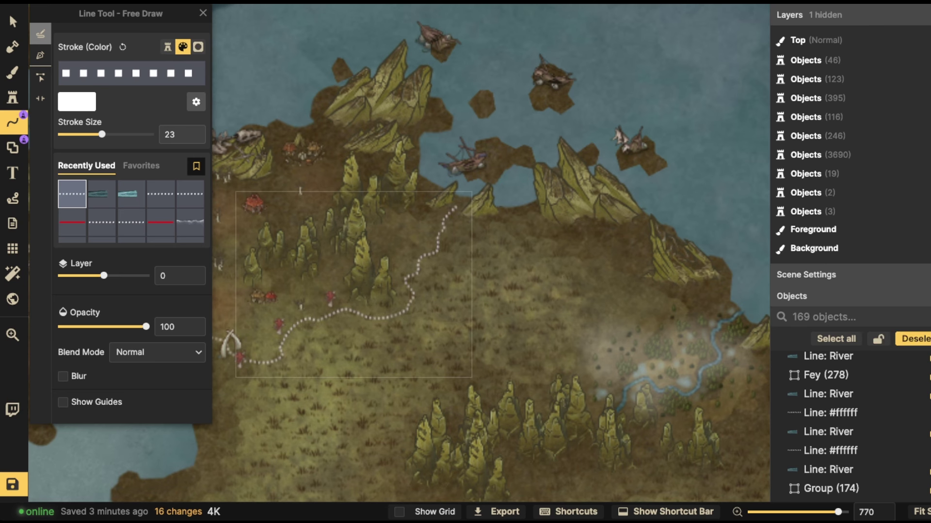
{"action": "key", "text": "Escape"}
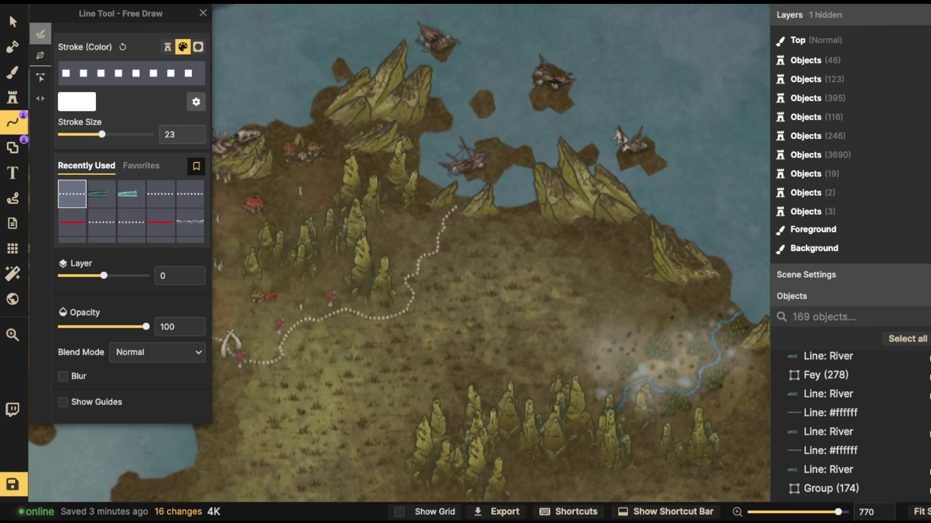
Choose the Dwarven Gate stamp from the catalog and place it at scale 16 on the northern end of the dotted path
{"action": "scroll", "coordinate": [456, 190], "scroll_direction": "up", "scroll_amount": 2}
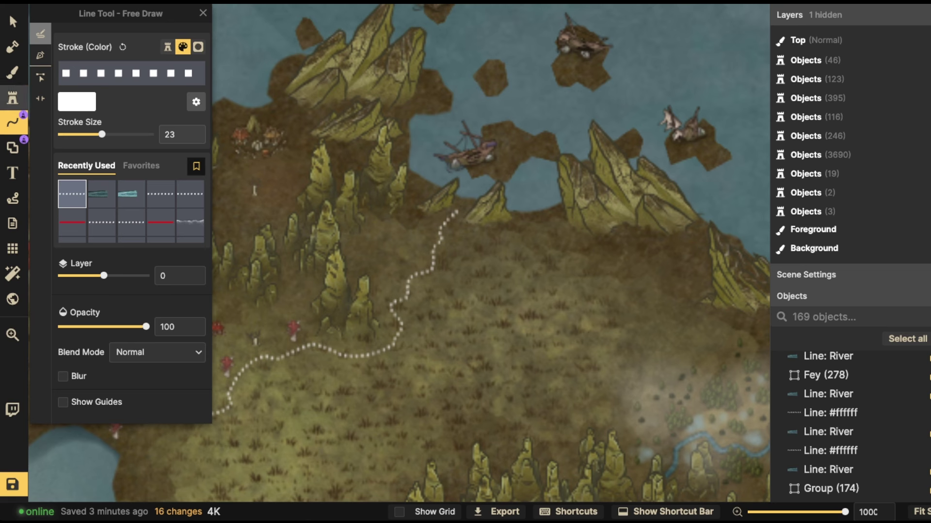
{"action": "left_click", "coordinate": [13, 98]}
{"action": "key", "text": "f"}
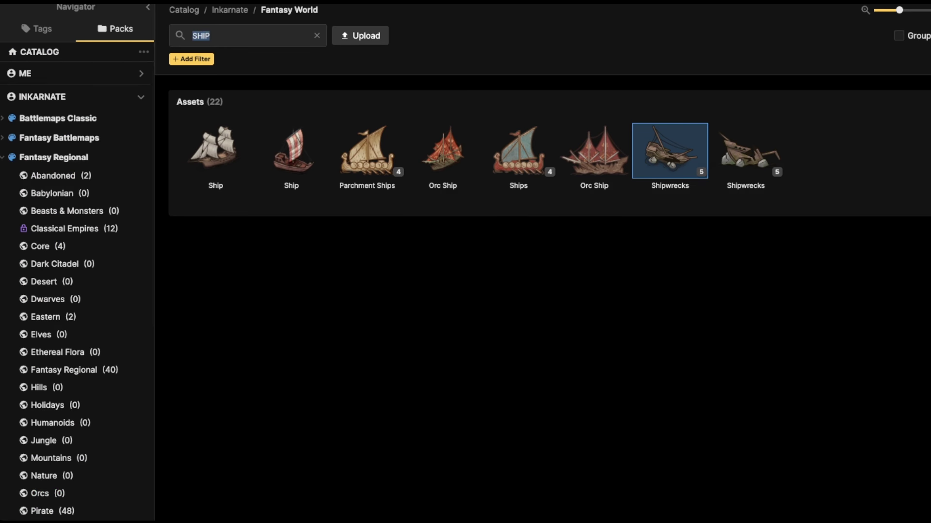
{"action": "key", "text": "BackSpace"}
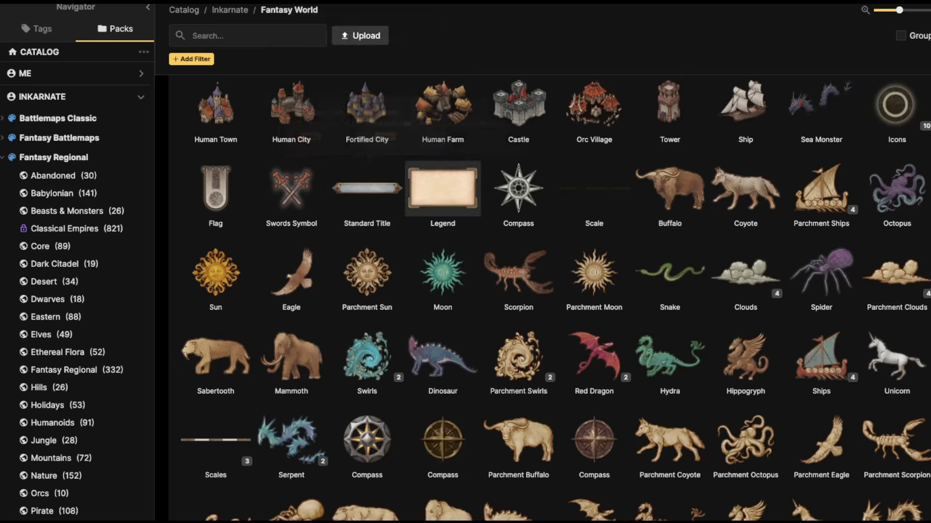
{"action": "scroll", "coordinate": [442, 187], "scroll_direction": "down", "scroll_amount": 5}
{"action": "scroll", "coordinate": [550, 300], "scroll_direction": "down", "scroll_amount": 2}
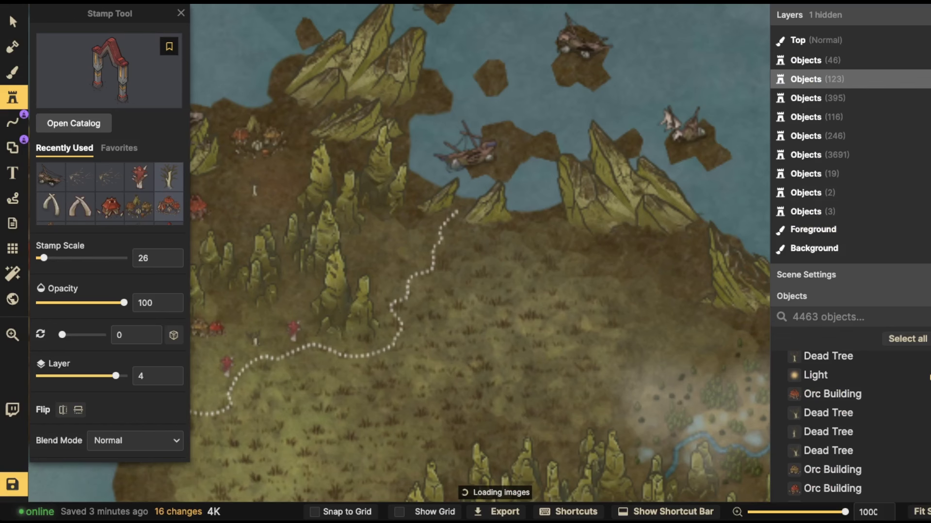
{"action": "left_click", "coordinate": [216, 235]}
{"action": "scroll", "coordinate": [451, 184], "scroll_direction": "down", "scroll_amount": 5}
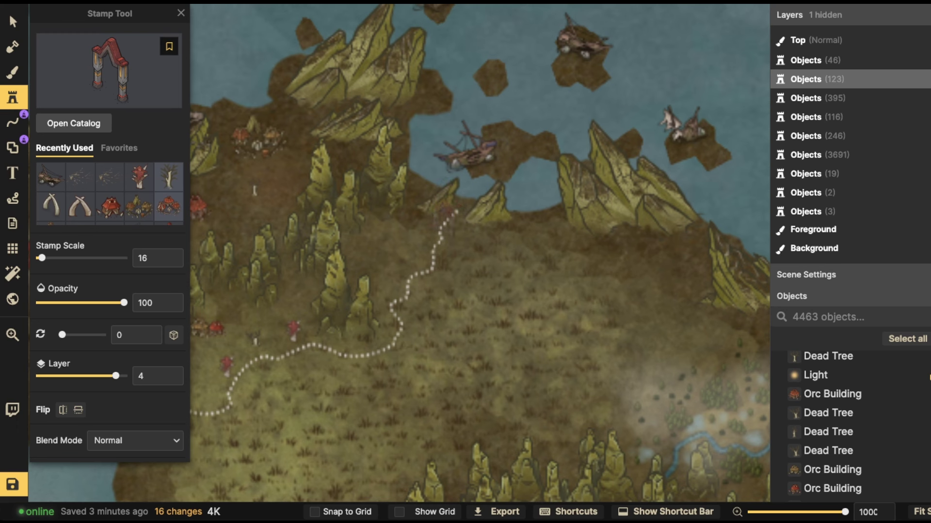
{"action": "left_click", "coordinate": [446, 209]}
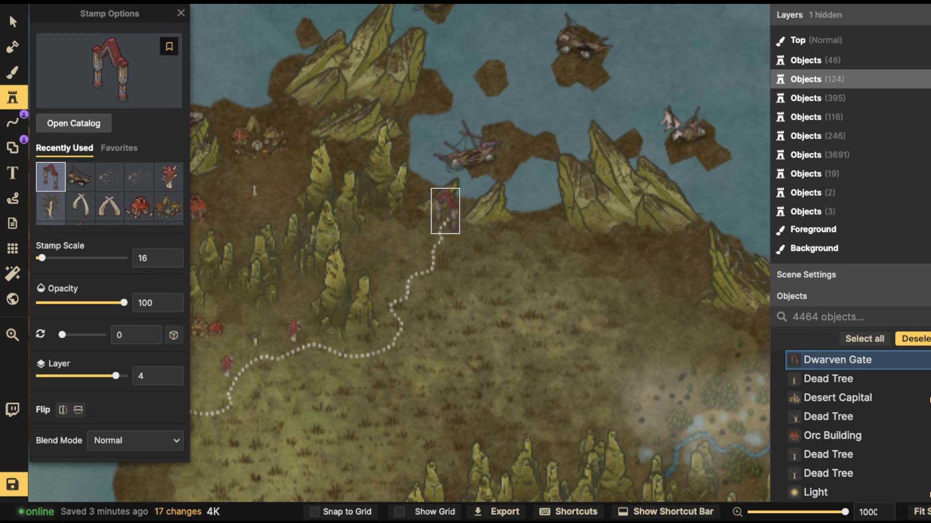
Recolor the Dwarven Gate with hue -180, saturation 77 and brightness 109, and deselect it
{"action": "scroll", "coordinate": [109, 242], "scroll_direction": "down", "scroll_amount": 5}
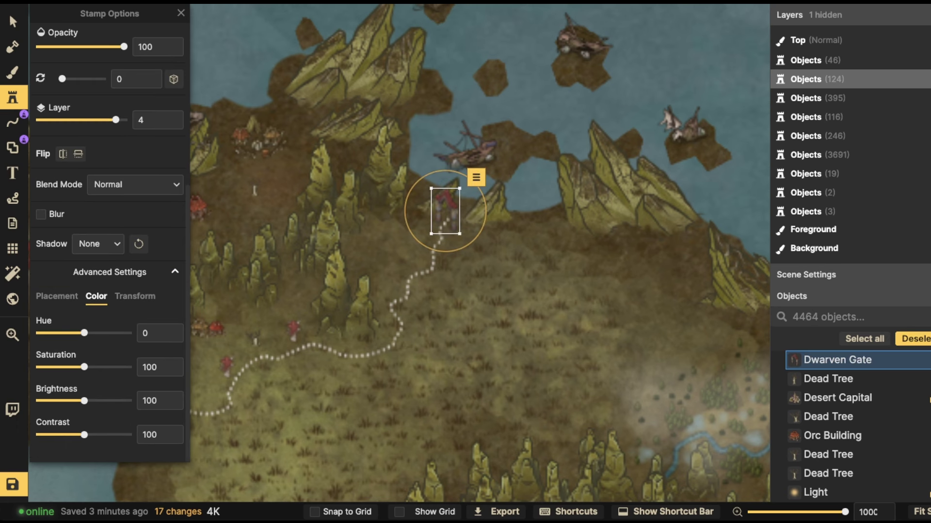
{"action": "left_click_drag", "start_coordinate": [84, 333], "coordinate": [40, 333]}
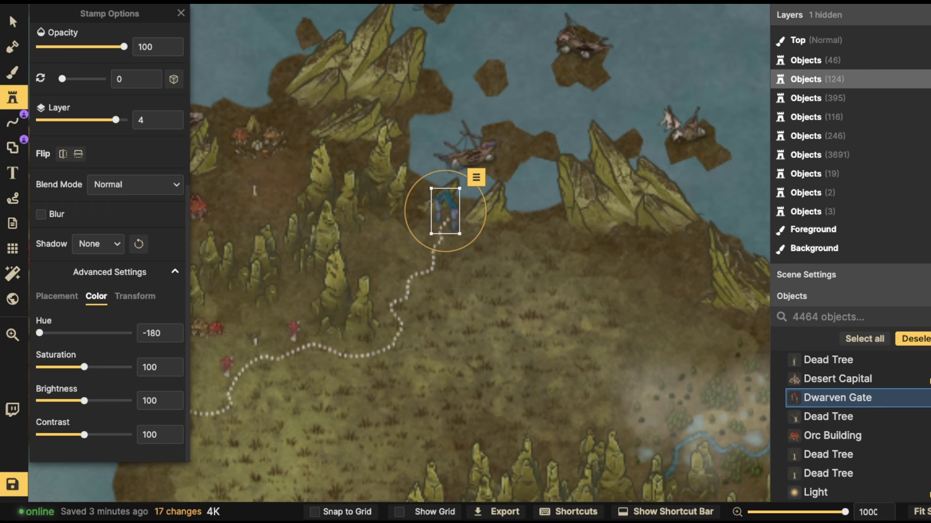
{"action": "left_click_drag", "start_coordinate": [85, 367], "coordinate": [74, 367]}
{"action": "scroll", "coordinate": [445, 211], "scroll_direction": "down", "scroll_amount": 2}
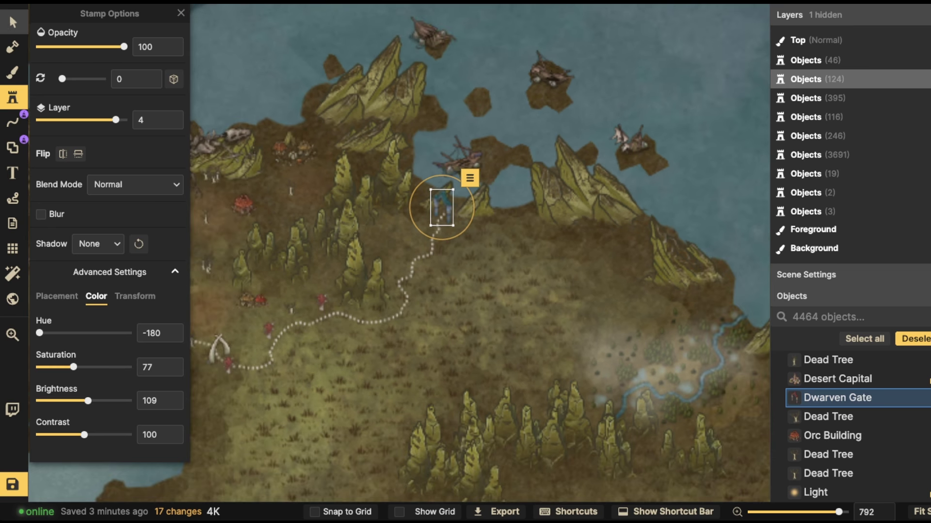
{"action": "left_click", "coordinate": [13, 21]}
{"action": "scroll", "coordinate": [293, 427], "scroll_direction": "down", "scroll_amount": 2}
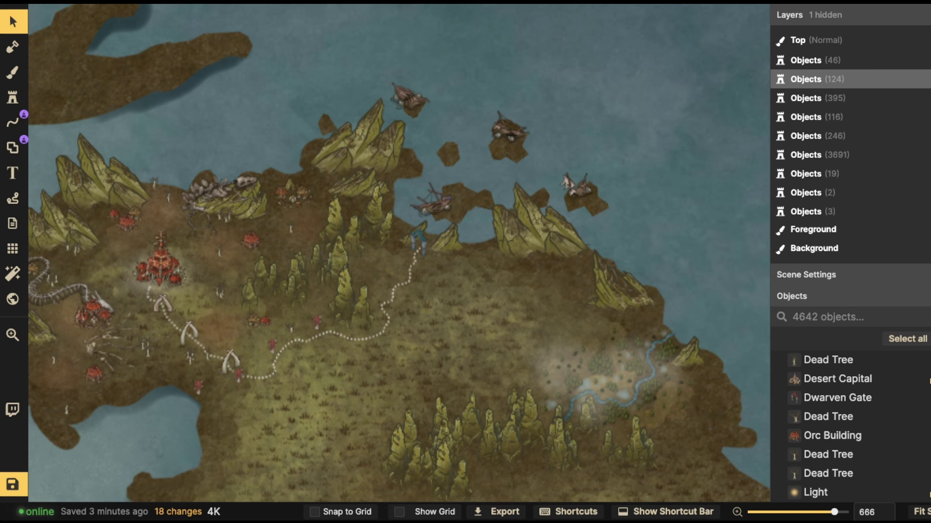
Search the stamp catalog for DOCK and pick a diagonal Small Straight Dock as the stamp
{"action": "left_click_drag", "start_coordinate": [256, 387], "coordinate": [135, 274]}
{"action": "scroll", "coordinate": [438, 233], "scroll_direction": "up", "scroll_amount": 4}
{"action": "left_click", "coordinate": [13, 97]}
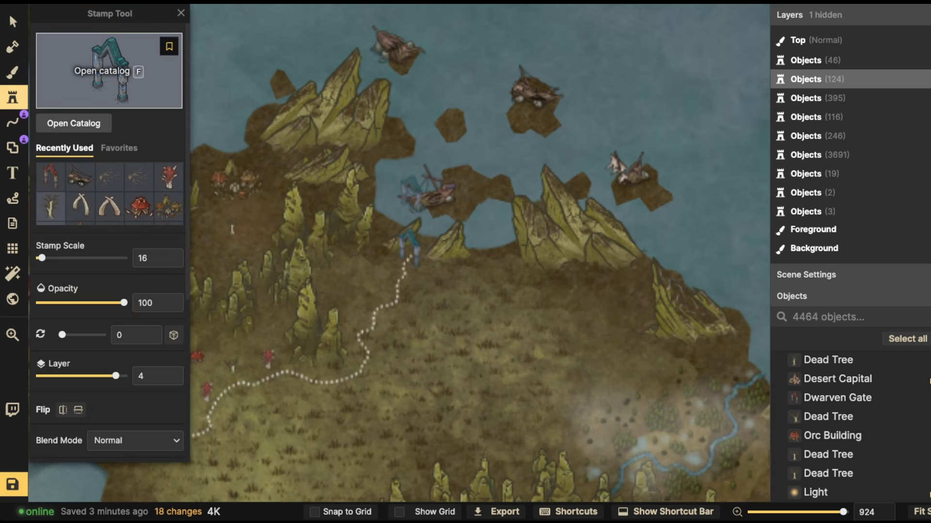
{"action": "left_click", "coordinate": [133, 71]}
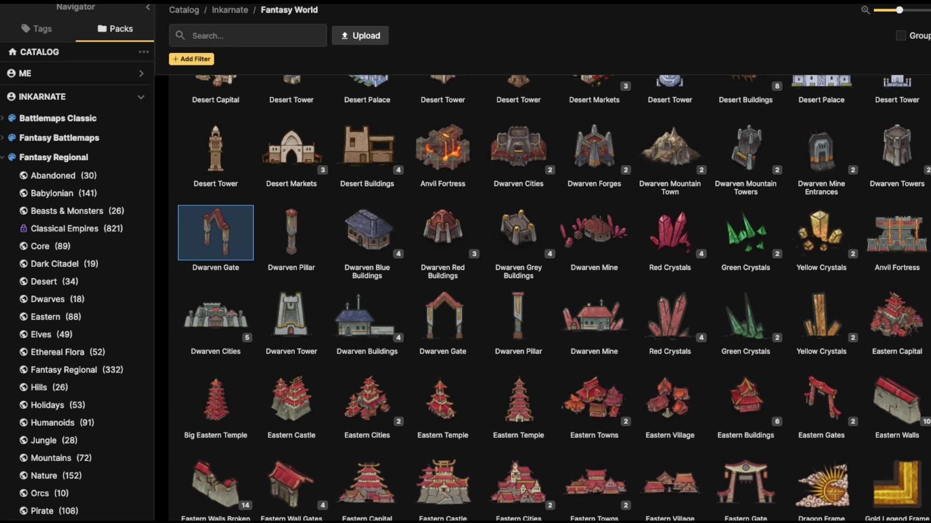
{"action": "type", "text": "DOCK"}
{"action": "key", "text": "Return"}
{"action": "mouse_move", "coordinate": [443, 271]}
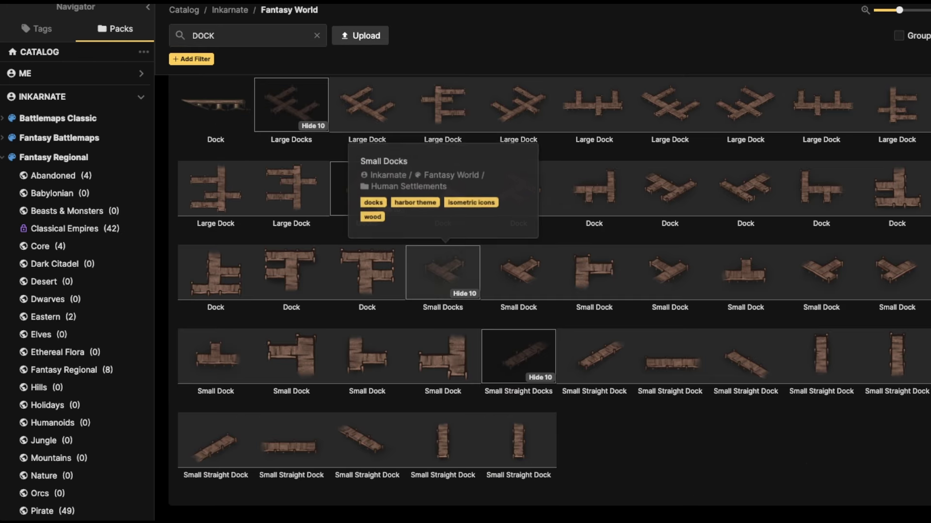
{"action": "left_click", "coordinate": [216, 440]}
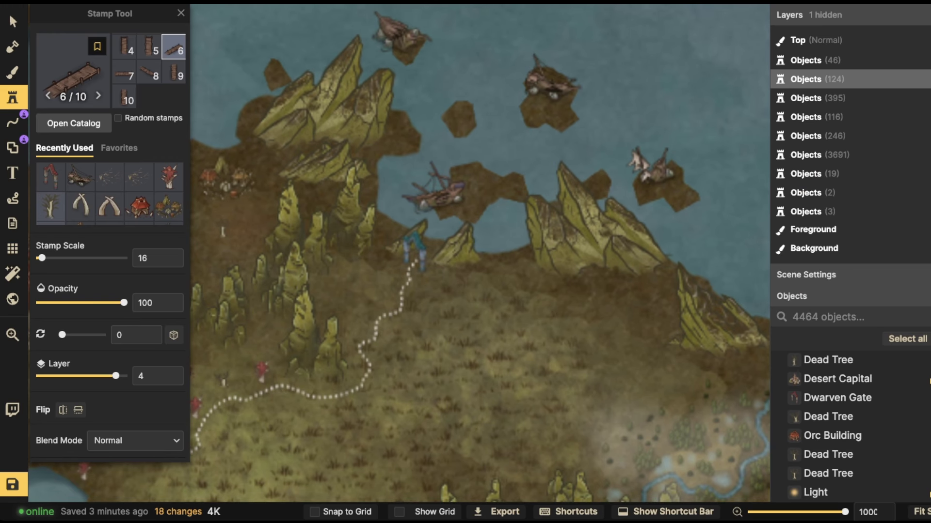
Place the fifth Small Straight Dock variant vertically on the northern shore of the shipwreck islet nearest the gate, and resize it to scale 19
{"action": "key", "text": "Right"}
{"action": "key", "text": "Right"}
{"action": "key", "text": "Right"}
{"action": "key", "text": "Right"}
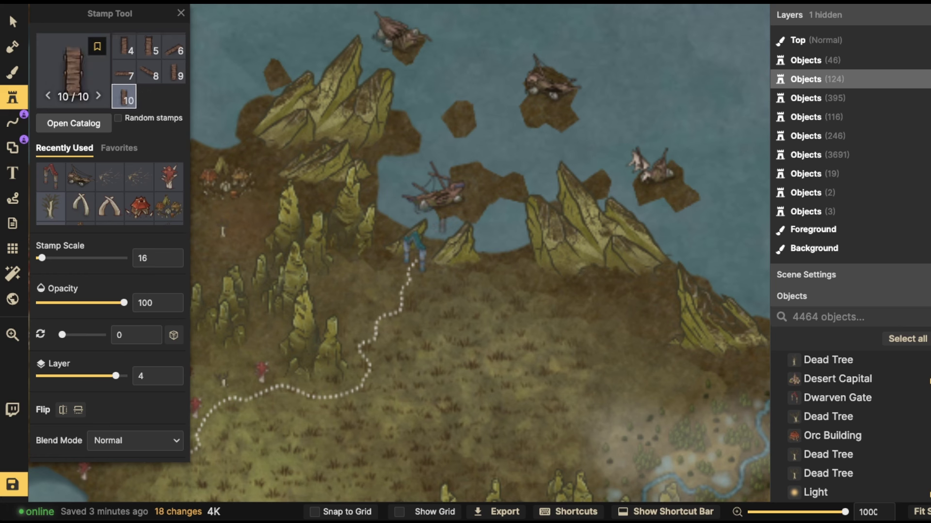
{"action": "scroll", "coordinate": [442, 228], "scroll_direction": "up", "scroll_amount": 2}
{"action": "key", "text": "Left"}
{"action": "key", "text": "Left"}
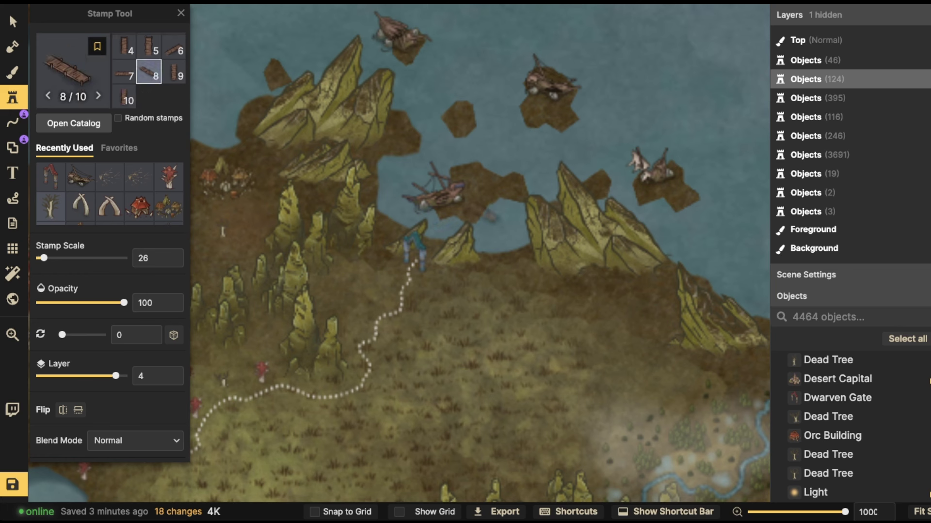
{"action": "key", "text": "Left"}
{"action": "key", "text": "Left"}
{"action": "key", "text": "Left"}
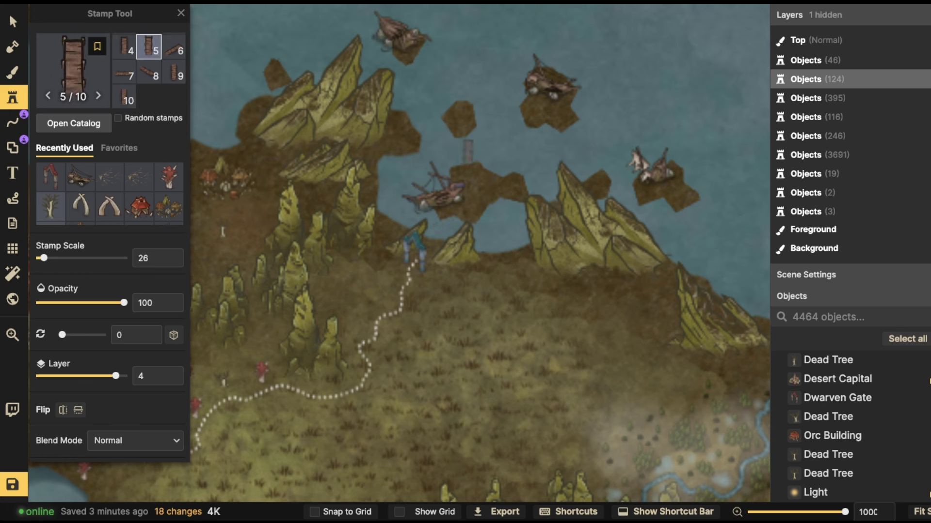
{"action": "left_click", "coordinate": [475, 156]}
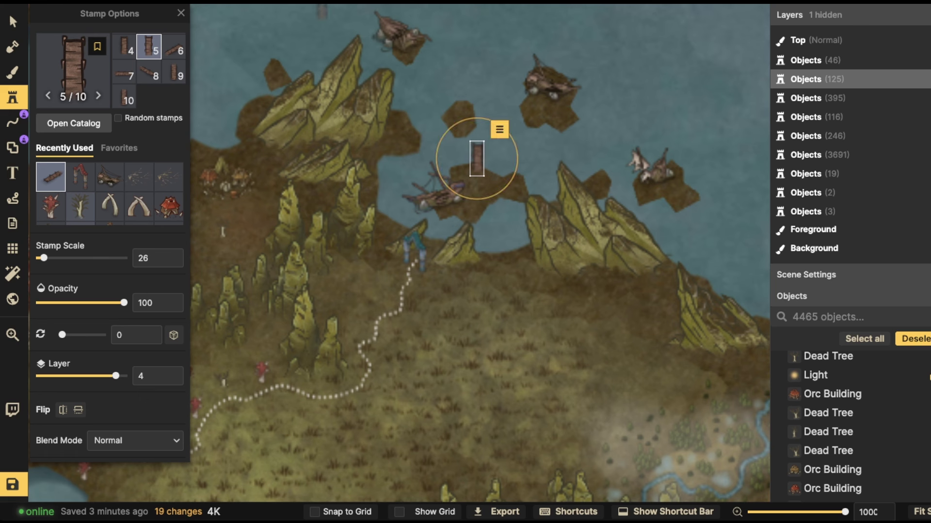
{"action": "scroll", "coordinate": [477, 159], "scroll_direction": "down", "scroll_amount": 3}
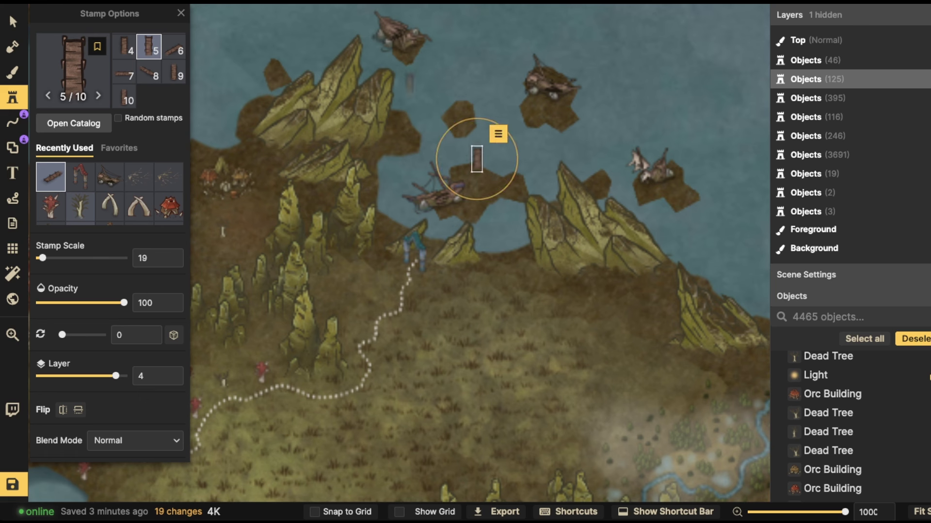
{"action": "key", "text": "Escape"}
Place a diagonal Small Straight Dock at scale 19 on the southeastern side of the northwesternmost shipwreck
{"action": "key", "text": "Left"}
{"action": "key", "text": "Left"}
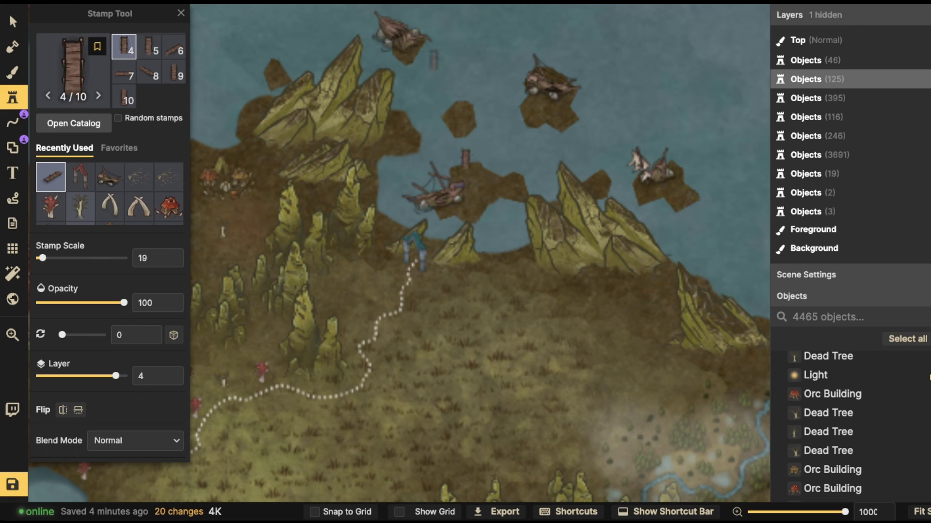
{"action": "key", "text": "Left"}
{"action": "key", "text": "Left"}
{"action": "key", "text": "Left"}
{"action": "key", "text": "Left"}
{"action": "key", "text": "Left"}
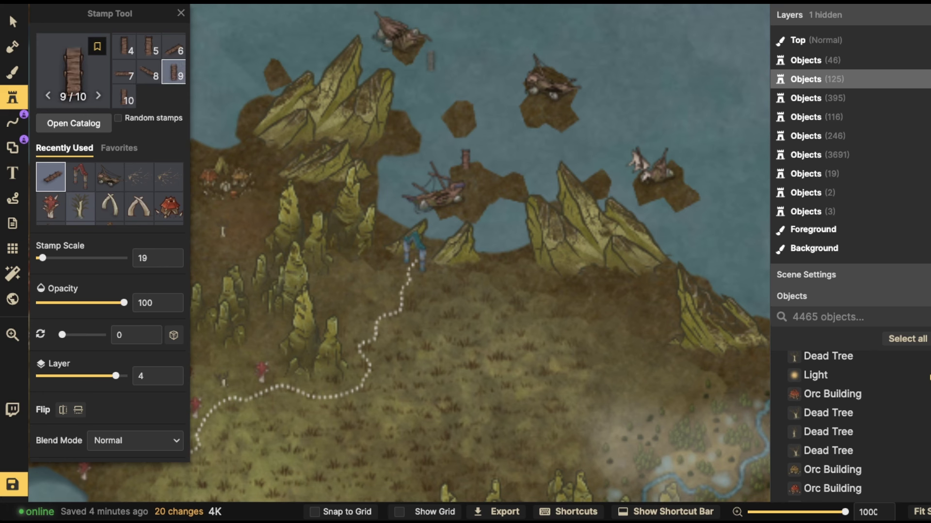
{"action": "left_click", "coordinate": [421, 63]}
{"action": "key", "text": "Escape"}
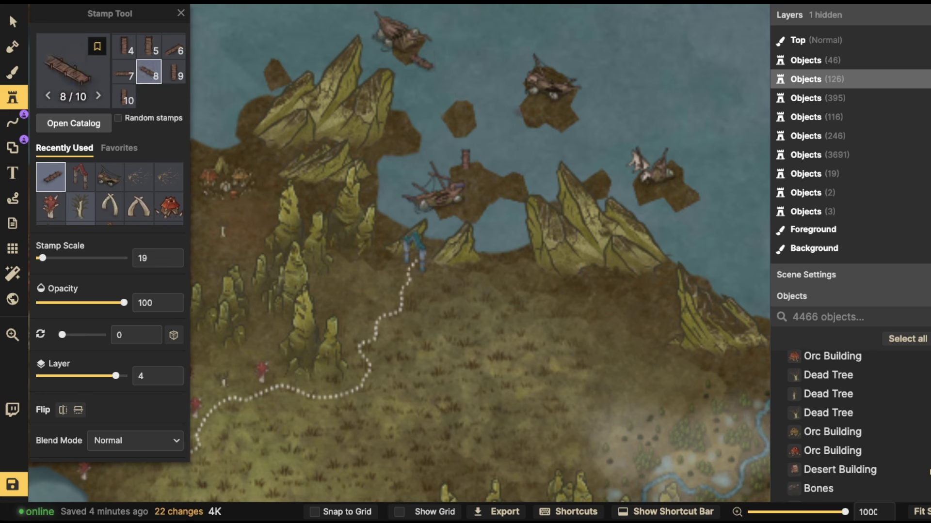
Place a horizontal Small Straight Dock at scale 19 on the western shore of the northernmost rocky islet with a shipwreck
{"action": "key", "text": "Left"}
{"action": "key", "text": "Left"}
{"action": "key", "text": "Left"}
{"action": "key", "text": "Left"}
{"action": "key", "text": "Left"}
{"action": "key", "text": "Left"}
{"action": "left_click", "coordinate": [514, 104]}
{"action": "key", "text": "Escape"}
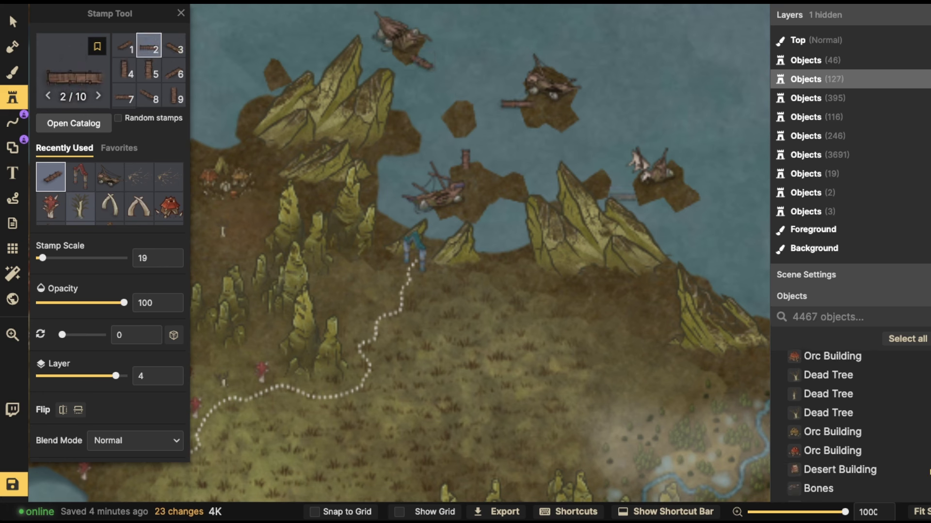
Try a vertical Small Straight Dock, variant 10, on the southern shore of the easternmost shipwreck islet, and undo its placement
{"action": "key", "text": "Left"}
{"action": "key", "text": "Left"}
{"action": "key", "text": "Left"}
{"action": "key", "text": "Left"}
{"action": "key", "text": "Left"}
{"action": "key", "text": "Left"}
{"action": "key", "text": "Left"}
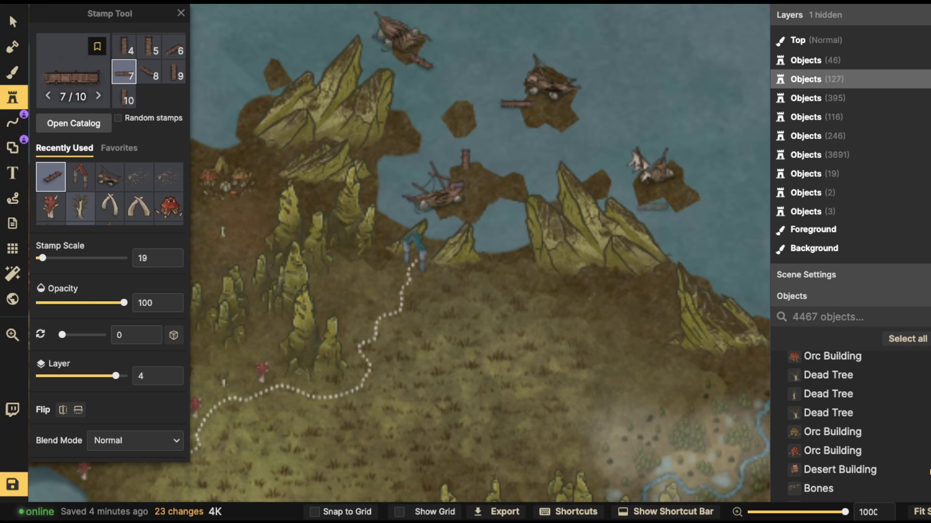
{"action": "key", "text": "Right"}
{"action": "key", "text": "Right"}
{"action": "key", "text": "Right"}
{"action": "key", "text": "Right"}
{"action": "key", "text": "Right"}
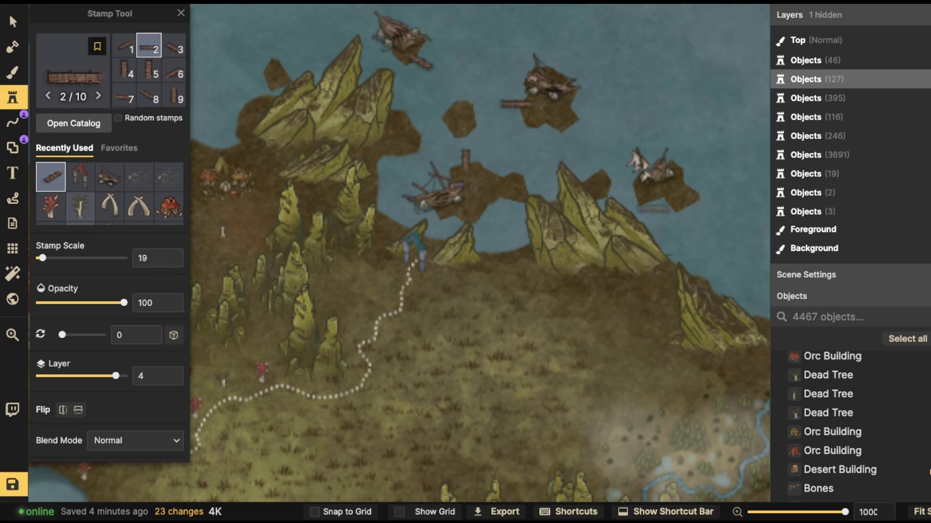
{"action": "left_click", "coordinate": [652, 203]}
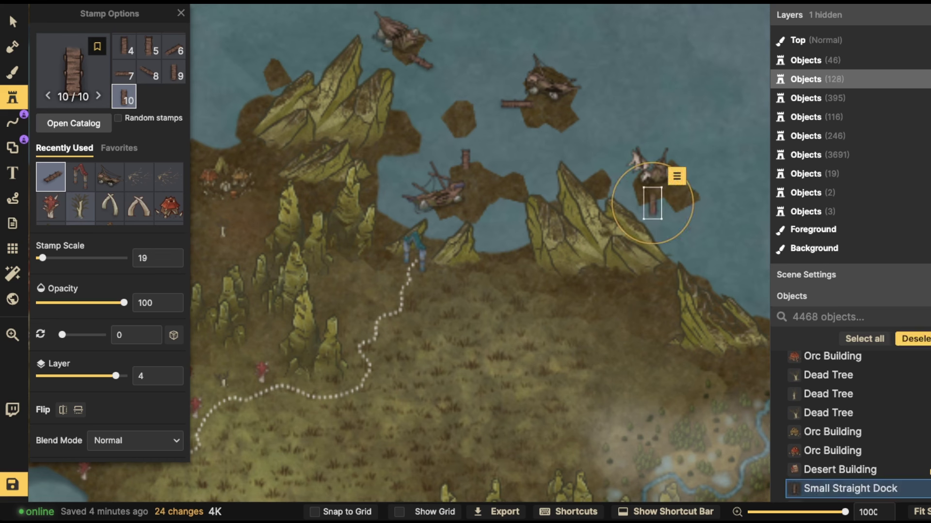
{"action": "key", "text": "Escape"}
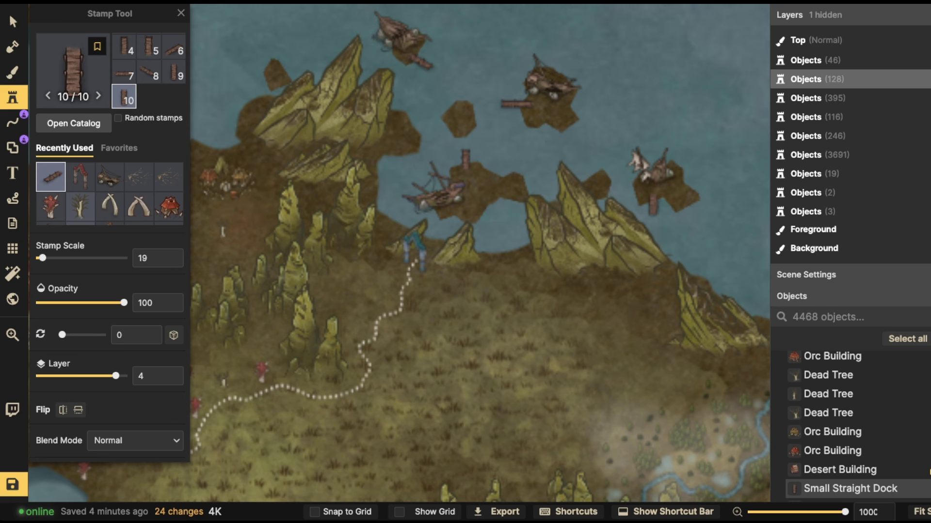
{"action": "key", "text": "ctrl+z"}
Try the fifth Small Straight Dock variant on the southern shore of the easternmost shipwreck islet, and delete it
{"action": "key", "text": "Left"}
{"action": "key", "text": "Left"}
{"action": "key", "text": "Left"}
{"action": "key", "text": "Left"}
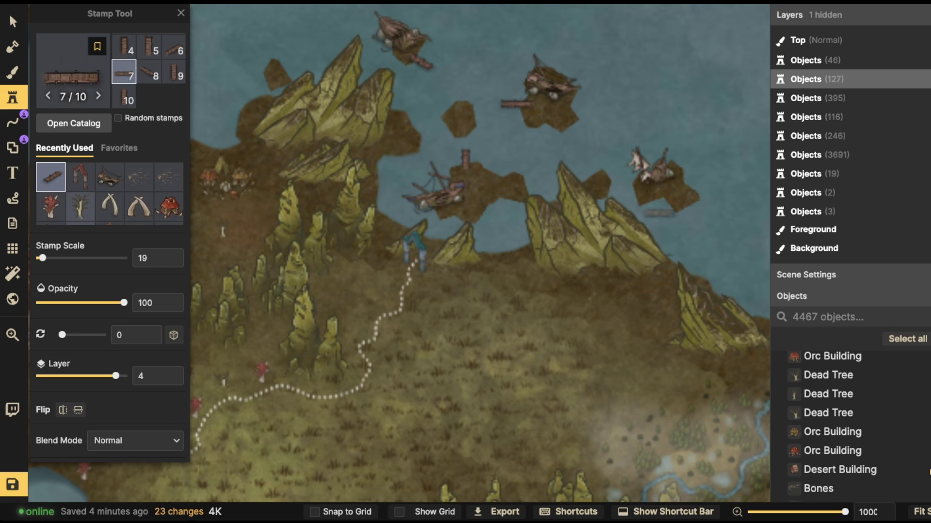
{"action": "key", "text": "Left"}
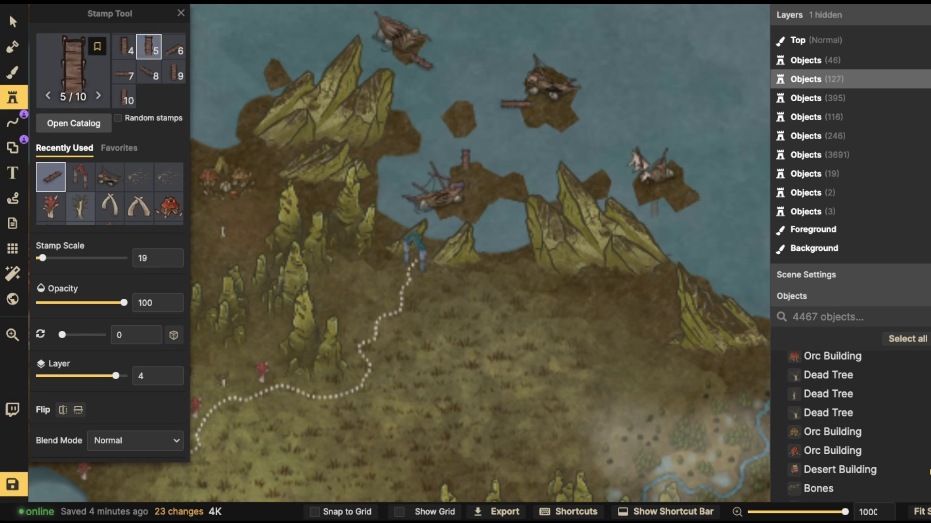
{"action": "left_click", "coordinate": [657, 214]}
{"action": "key", "text": "Delete"}
Place the tenth Small Straight Dock variant at scale 19 on the southern shore of the easternmost shipwreck islet, and deselect it
{"action": "scroll", "coordinate": [627, 140], "scroll_direction": "up", "scroll_amount": 5}
{"action": "key", "text": "Left"}
{"action": "key", "text": "Left"}
{"action": "key", "text": "Left"}
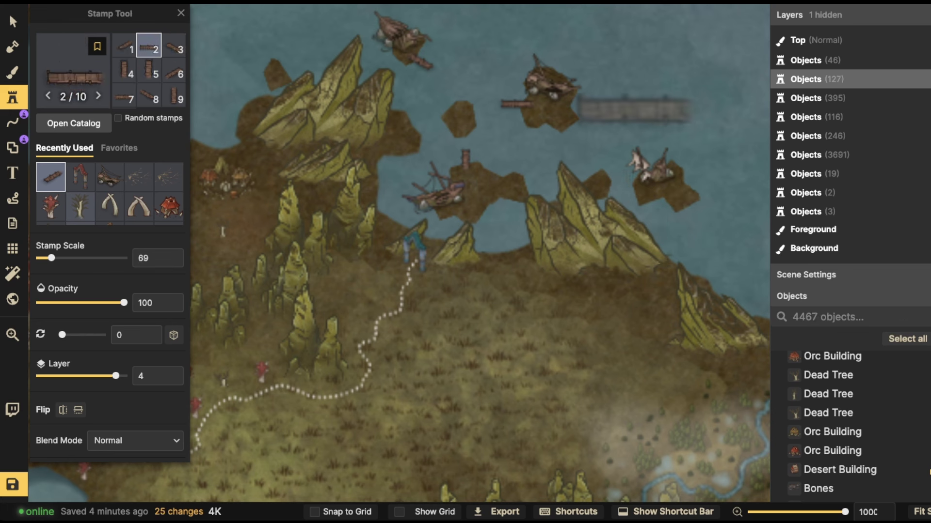
{"action": "key", "text": "Left"}
{"action": "key", "text": "Left"}
{"action": "scroll", "coordinate": [649, 211], "scroll_direction": "down", "scroll_amount": 5}
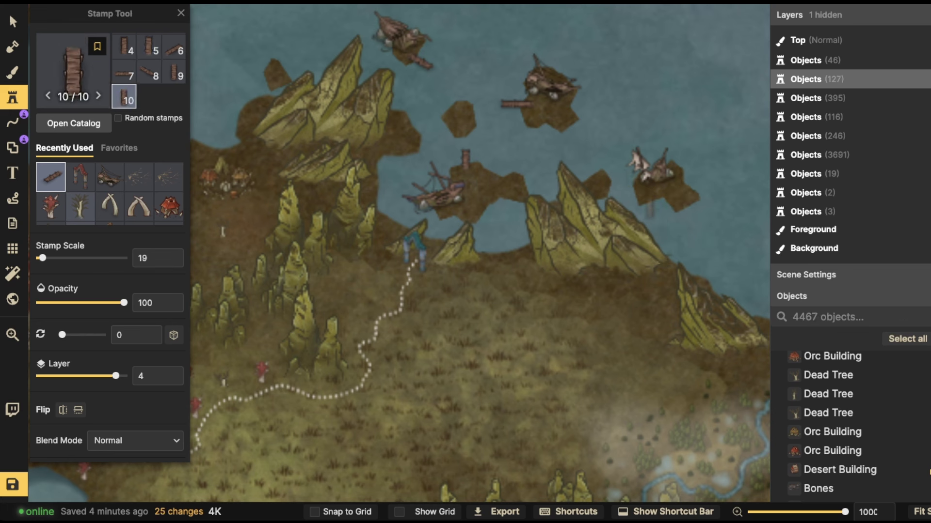
{"action": "left_click", "coordinate": [650, 204]}
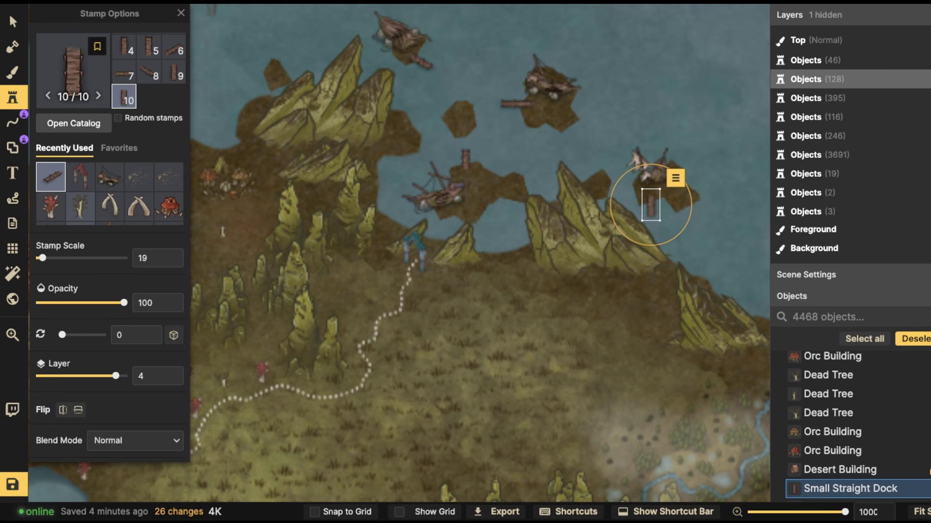
{"action": "key", "text": "Escape"}
Clear the DOCK search in the stamp catalog and choose the Small Rock Outcroppings as the stamp
{"action": "scroll", "coordinate": [542, 107], "scroll_direction": "down", "scroll_amount": 5}
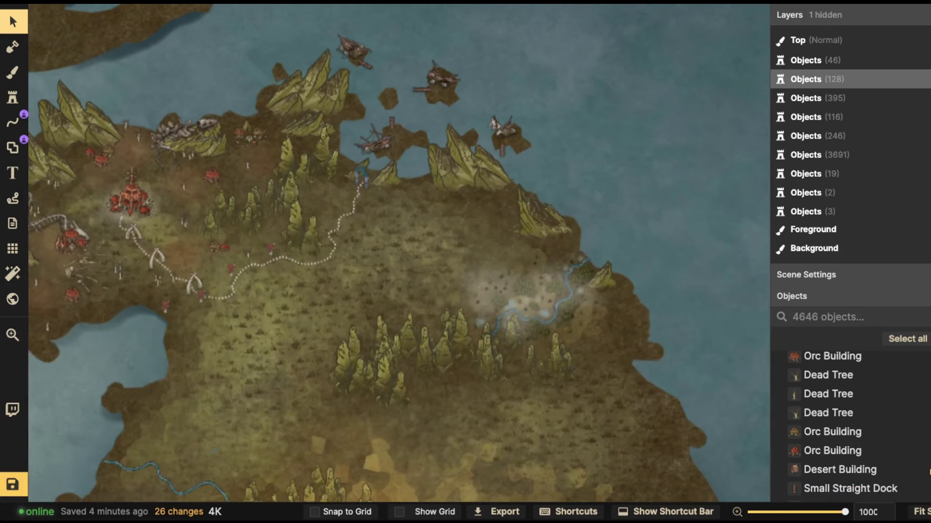
{"action": "scroll", "coordinate": [543, 97], "scroll_direction": "up", "scroll_amount": 3}
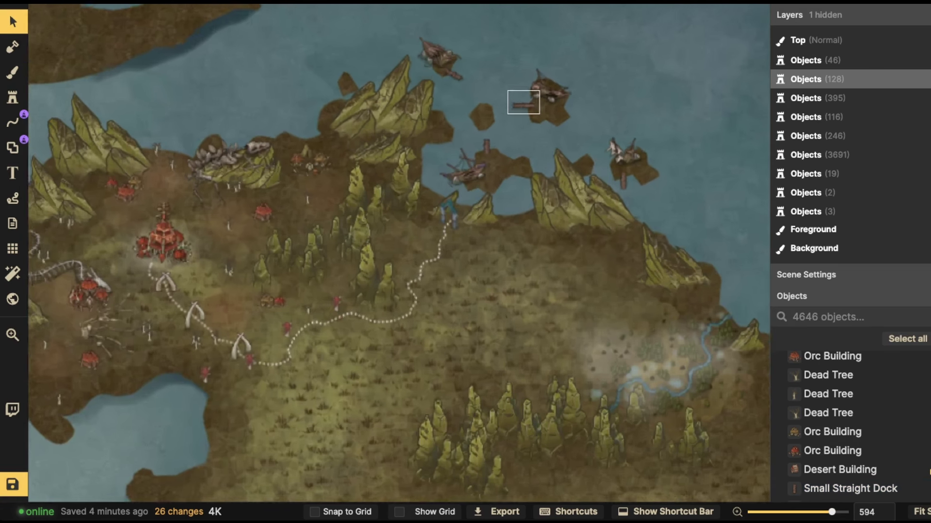
{"action": "scroll", "coordinate": [554, 85], "scroll_direction": "up", "scroll_amount": 3}
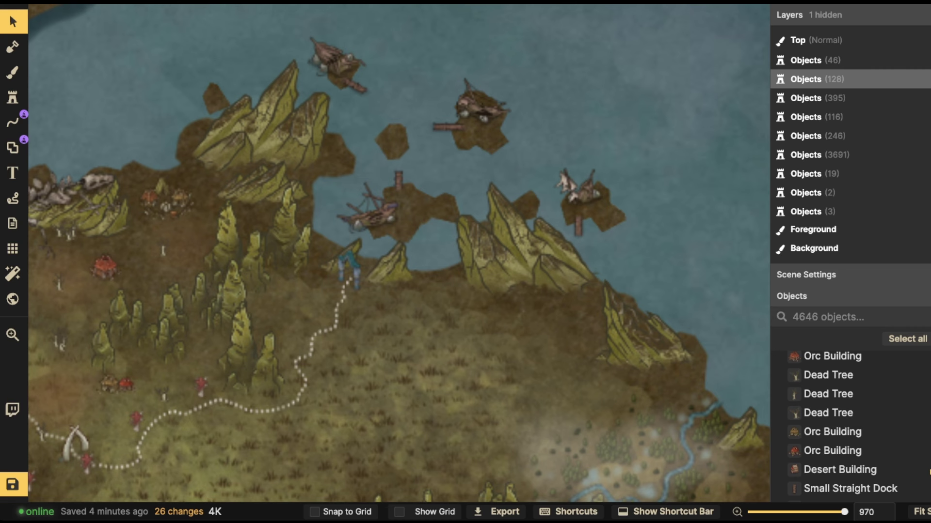
{"action": "left_click", "coordinate": [12, 97]}
{"action": "left_click", "coordinate": [65, 77]}
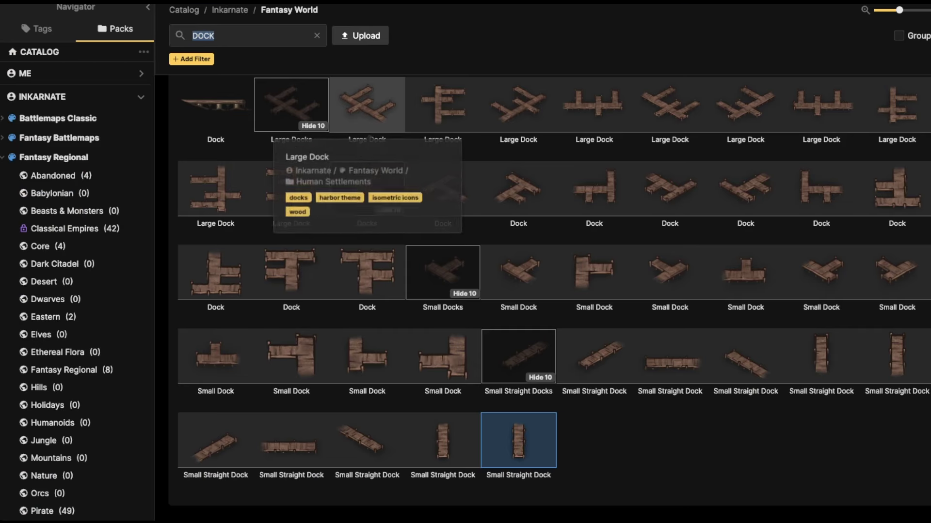
{"action": "left_click", "coordinate": [317, 35]}
{"action": "scroll", "coordinate": [547, 290], "scroll_direction": "down", "scroll_amount": 10}
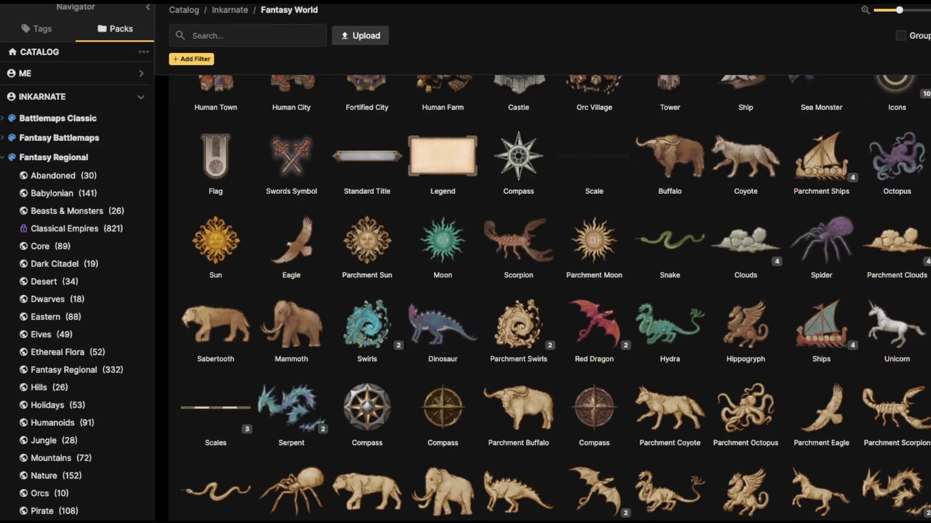
{"action": "scroll", "coordinate": [556, 298], "scroll_direction": "down", "scroll_amount": 15}
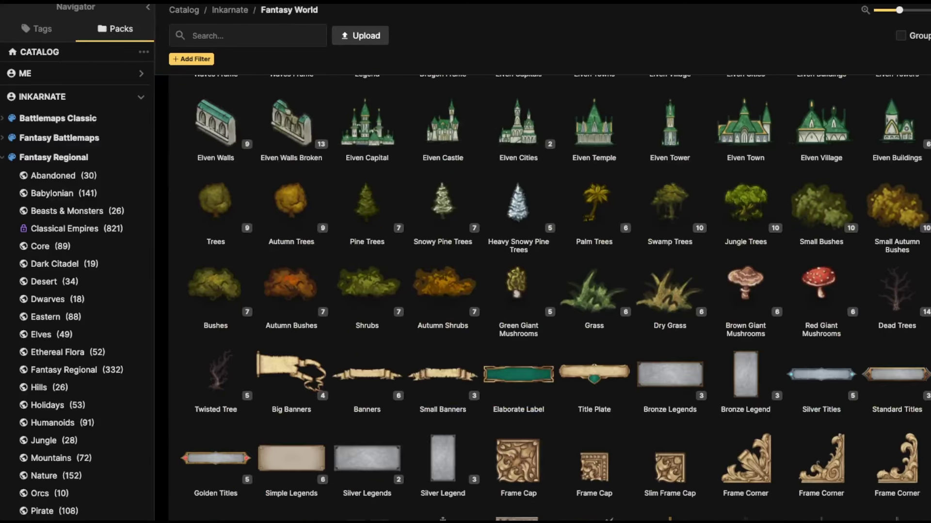
{"action": "scroll", "coordinate": [557, 298], "scroll_direction": "down", "scroll_amount": 15}
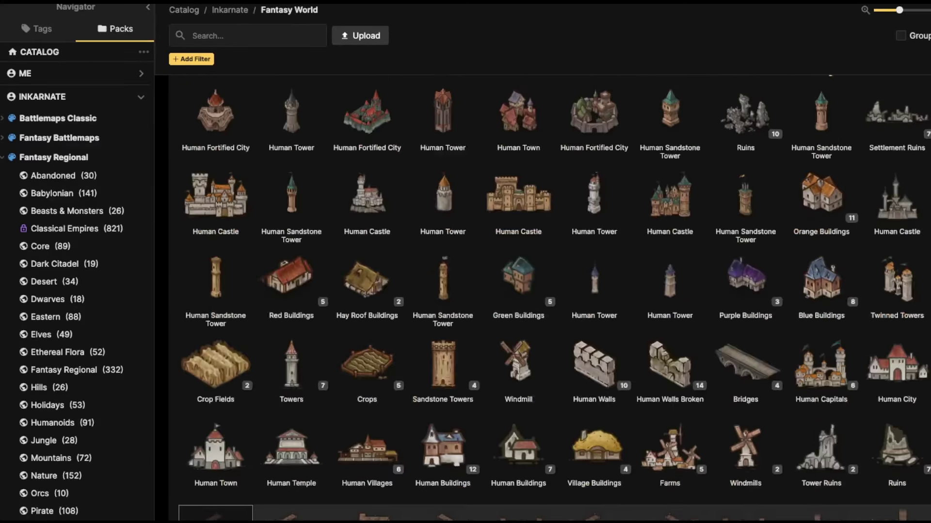
{"action": "scroll", "coordinate": [557, 298], "scroll_direction": "down", "scroll_amount": 15}
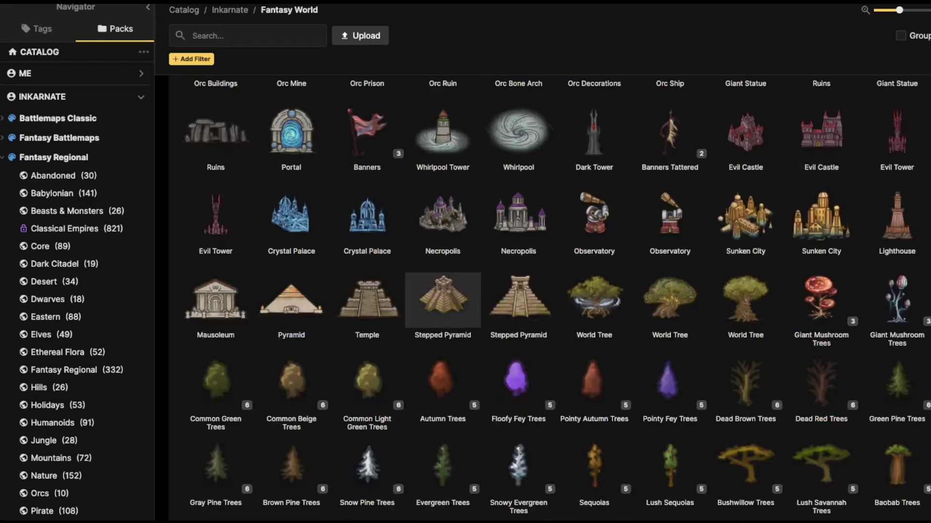
{"action": "scroll", "coordinate": [557, 298], "scroll_direction": "down", "scroll_amount": 4}
{"action": "scroll", "coordinate": [443, 255], "scroll_direction": "down", "scroll_amount": 5}
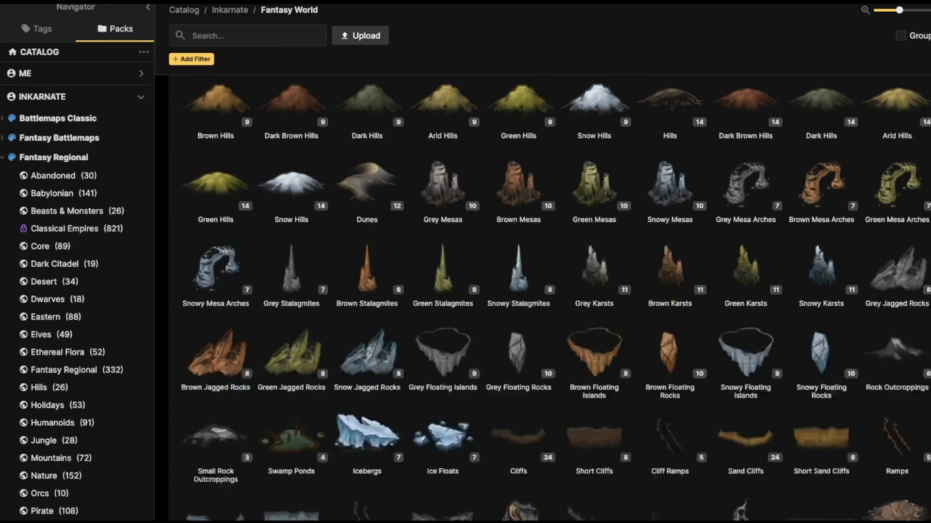
{"action": "scroll", "coordinate": [443, 255], "scroll_direction": "down", "scroll_amount": 2}
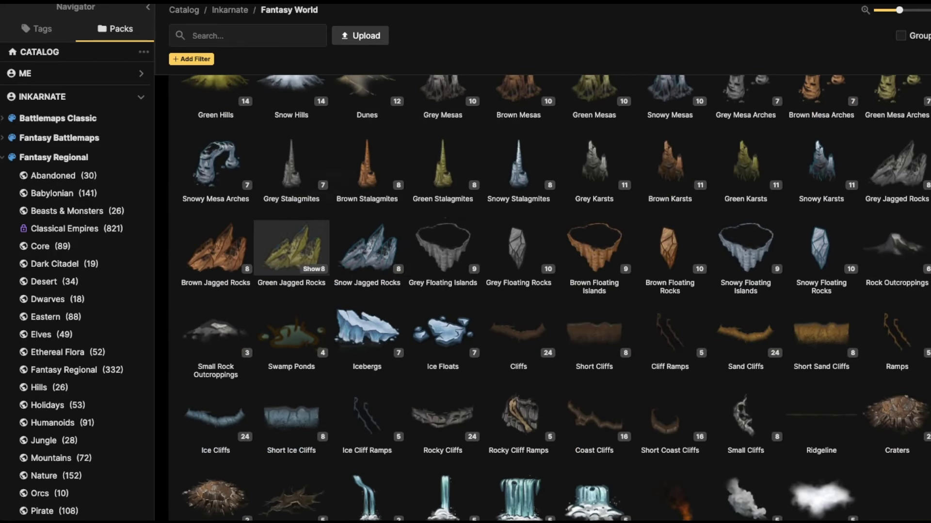
{"action": "scroll", "coordinate": [291, 262], "scroll_direction": "down", "scroll_amount": 1}
{"action": "left_click", "coordinate": [215, 272]}
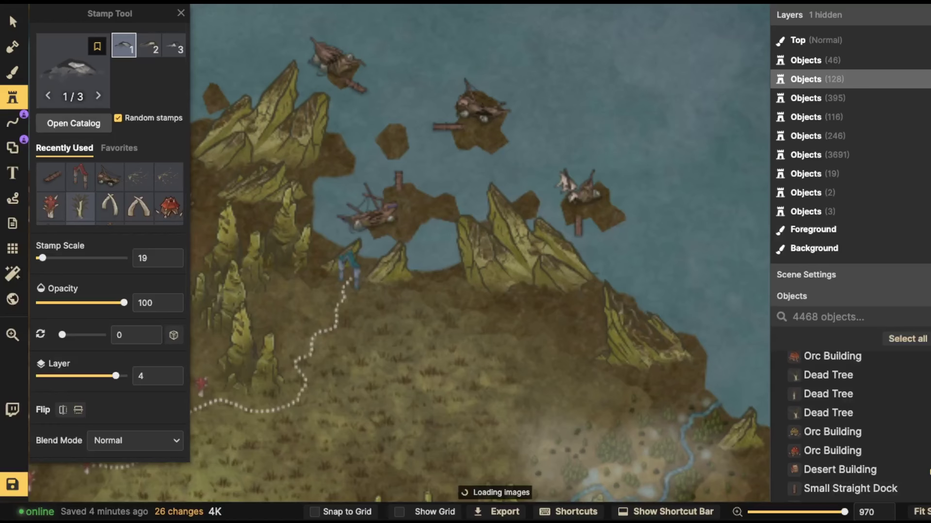
Place Small Rock Outcroppings at scale 49 on the lone islet, the two nearest shipwreck islets and the shore beside the northern mountains
{"action": "scroll", "coordinate": [412, 145], "scroll_direction": "up", "scroll_amount": 1}
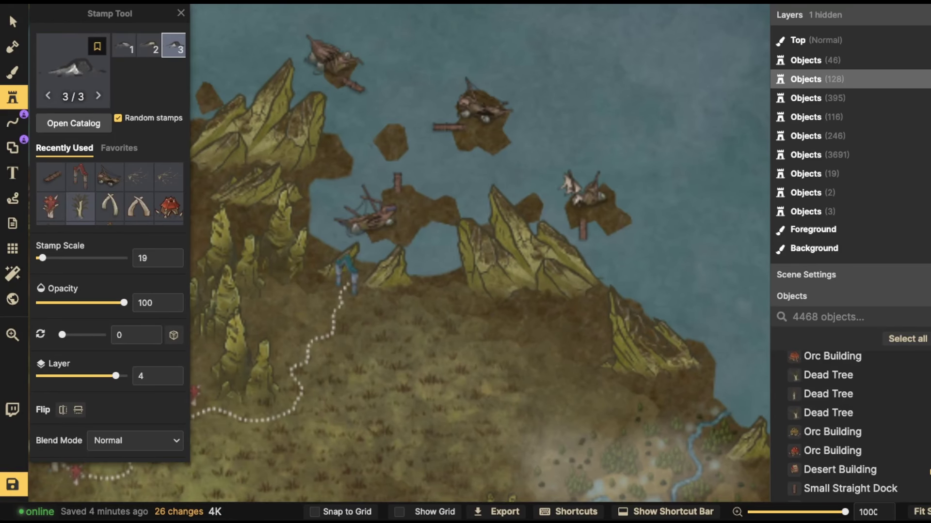
{"action": "key", "text": "bracketright"}
{"action": "left_click", "coordinate": [387, 138]}
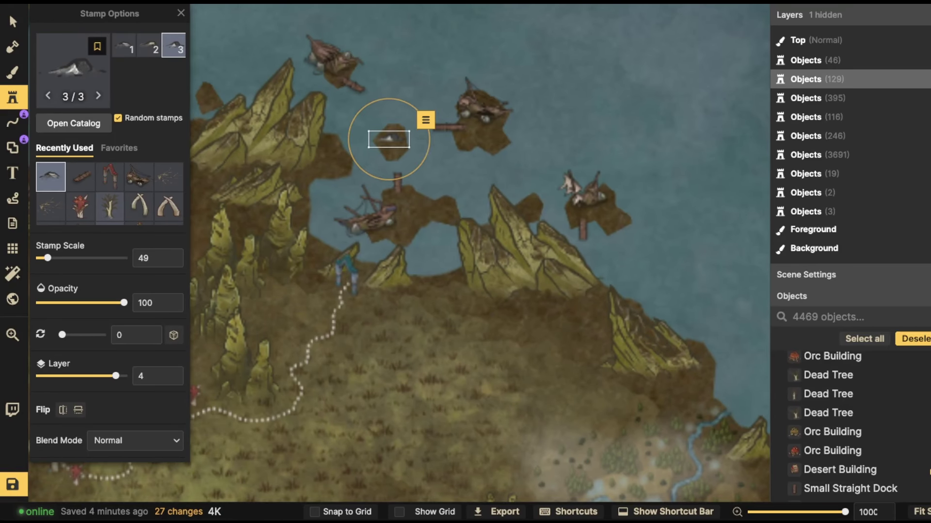
{"action": "left_click", "coordinate": [429, 206]}
{"action": "left_click", "coordinate": [404, 232]}
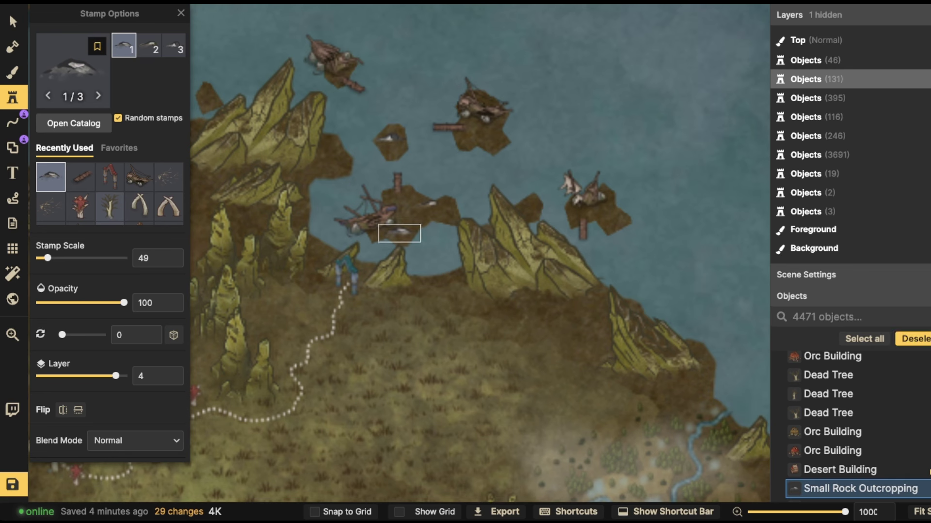
{"action": "left_click", "coordinate": [334, 162]}
{"action": "left_click", "coordinate": [481, 122]}
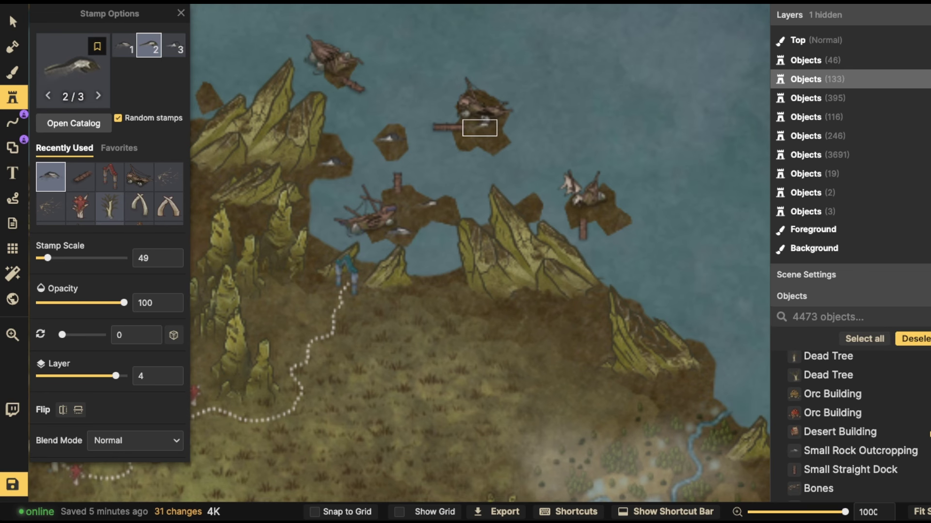
{"action": "left_click", "coordinate": [490, 140]}
Place a Small Rock Outcropping at scale 69 on the open land southeast of the gate, east of the dotted path
{"action": "scroll", "coordinate": [489, 140], "scroll_direction": "down", "scroll_amount": 5}
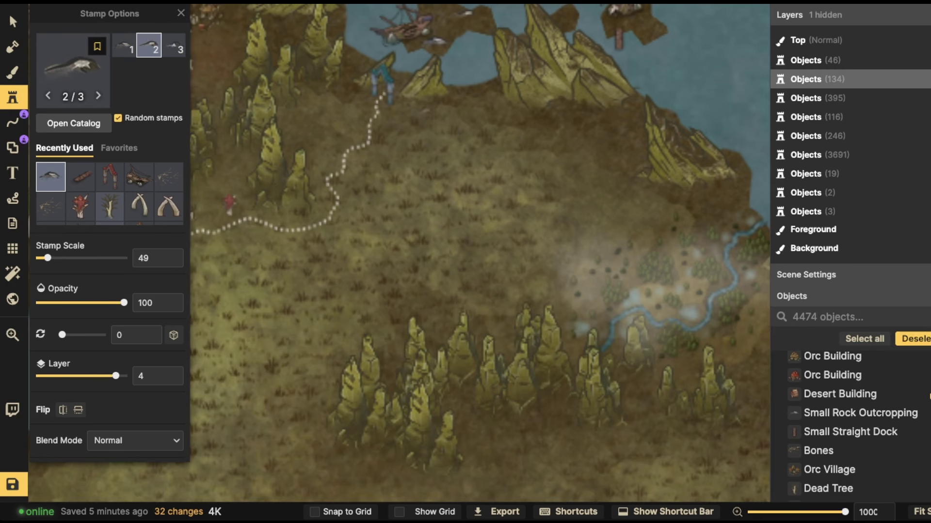
{"action": "left_click_drag", "start_coordinate": [425, 113], "coordinate": [430, 112]}
{"action": "left_click", "coordinate": [415, 139]}
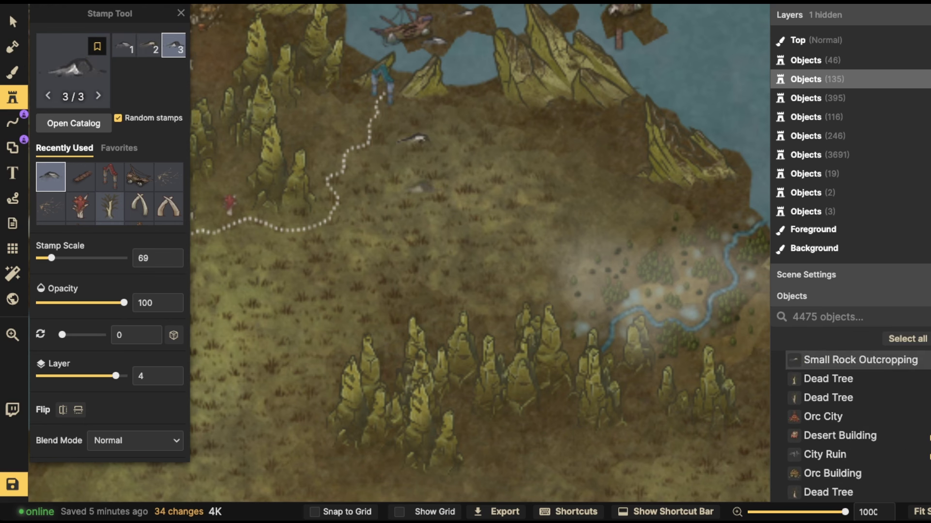
Place two more Small Rock Outcroppings at scale 69 on the open plain southeast of the gate, east of the dotted path
{"action": "left_click", "coordinate": [480, 187]}
{"action": "left_click", "coordinate": [379, 222]}
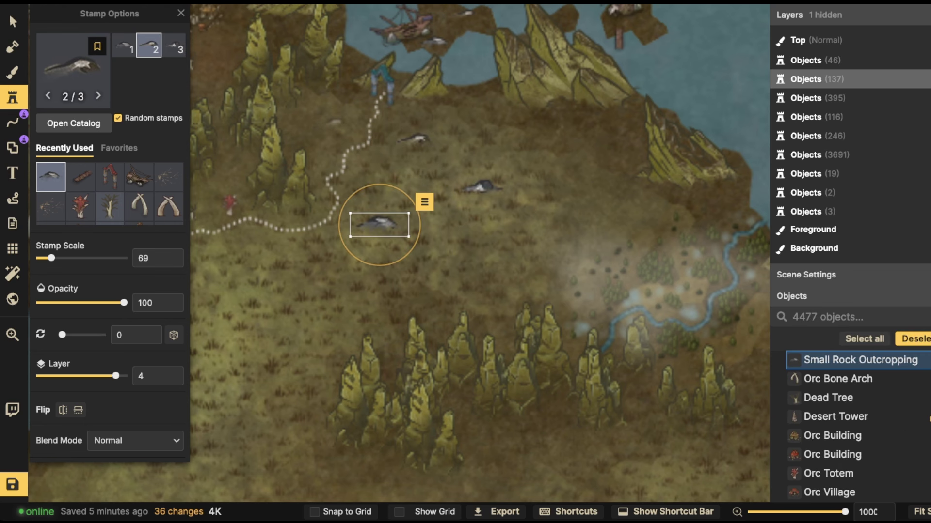
Scatter five Small Rock Outcroppings at scale 39 around the larger ones, on both sides of the dotted path and across the plain
{"action": "left_click", "coordinate": [323, 113]}
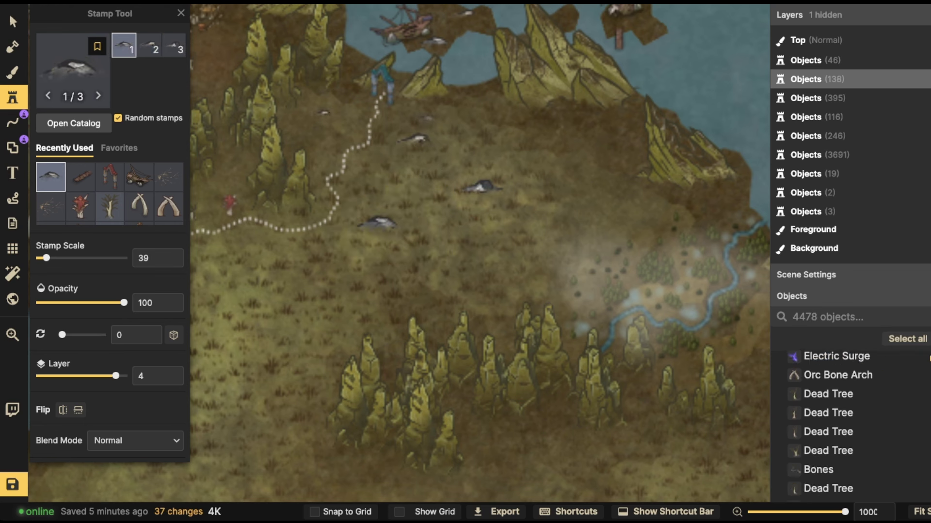
{"action": "left_click", "coordinate": [432, 119]}
{"action": "left_click", "coordinate": [516, 154]}
{"action": "left_click", "coordinate": [263, 256]}
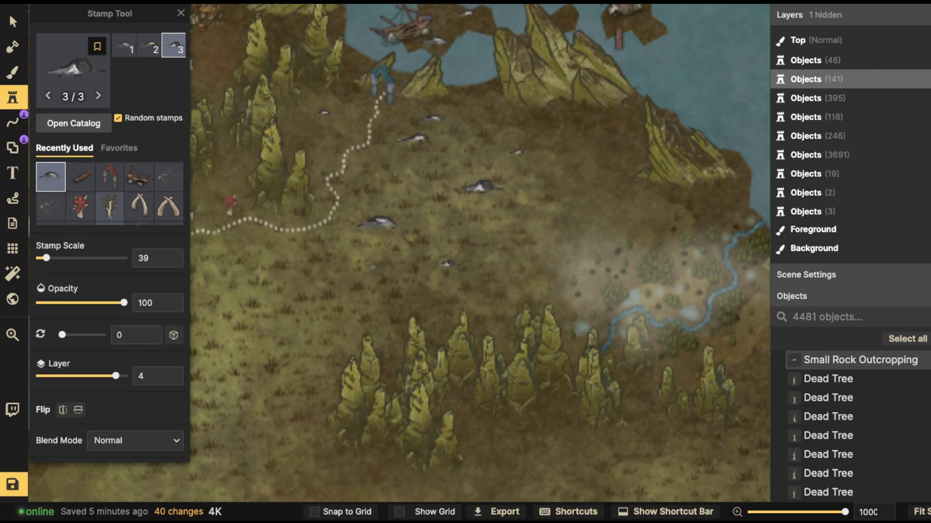
{"action": "left_click", "coordinate": [449, 263]}
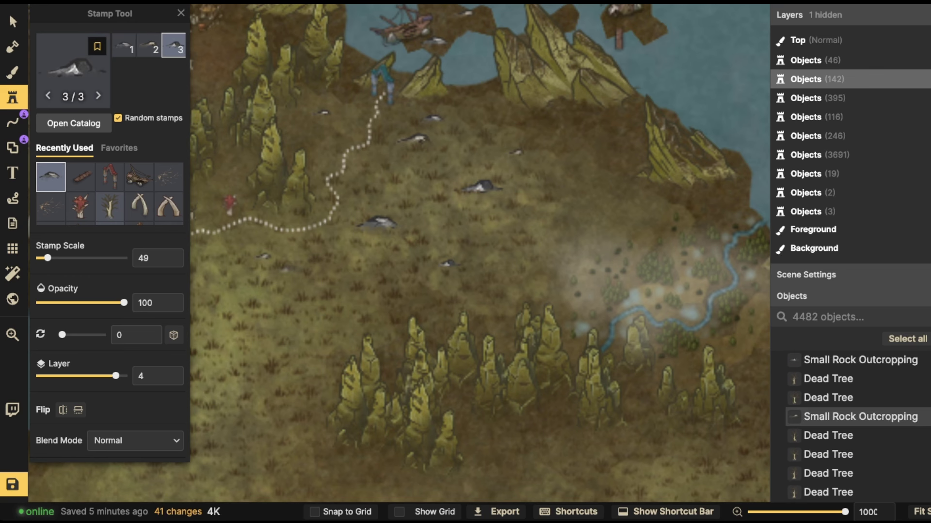
Place Small Rock Outcroppings at scale 49 on the plain south of the dotted path and on the land below the northern mountains
{"action": "left_click", "coordinate": [288, 269]}
{"action": "scroll", "coordinate": [630, 116], "scroll_direction": "down", "scroll_amount": 3}
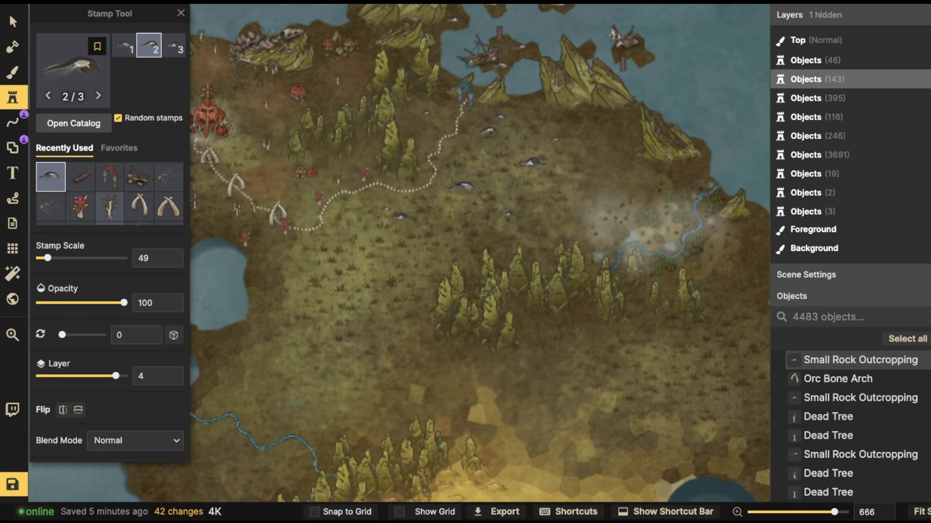
{"action": "left_click", "coordinate": [532, 116]}
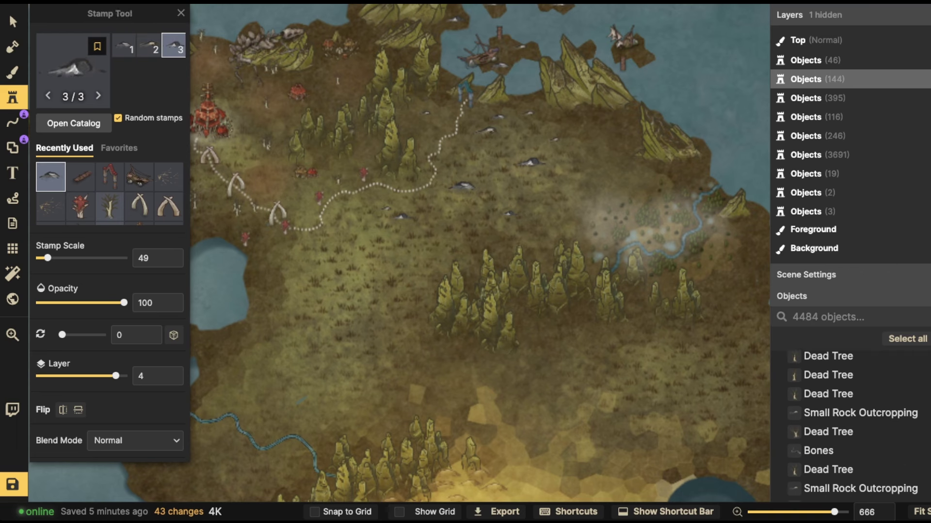
Stop stamping and show the map's notes with the whole island in view
{"action": "scroll", "coordinate": [351, 160], "scroll_direction": "down", "scroll_amount": 2}
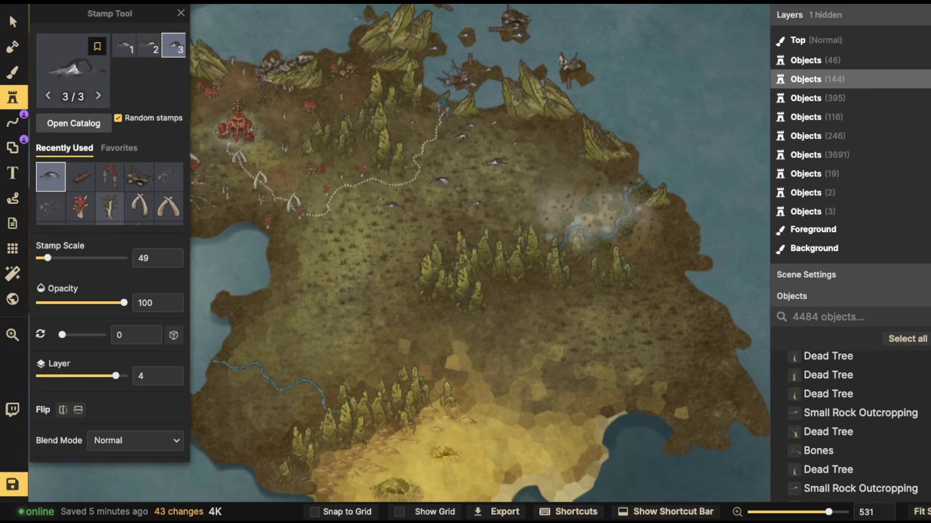
{"action": "left_click", "coordinate": [13, 21]}
{"action": "scroll", "coordinate": [395, 119], "scroll_direction": "down", "scroll_amount": 2}
{"action": "left_click", "coordinate": [471, 120]}
{"action": "left_click", "coordinate": [448, 103]}
{"action": "scroll", "coordinate": [445, 101], "scroll_direction": "down", "scroll_amount": 3}
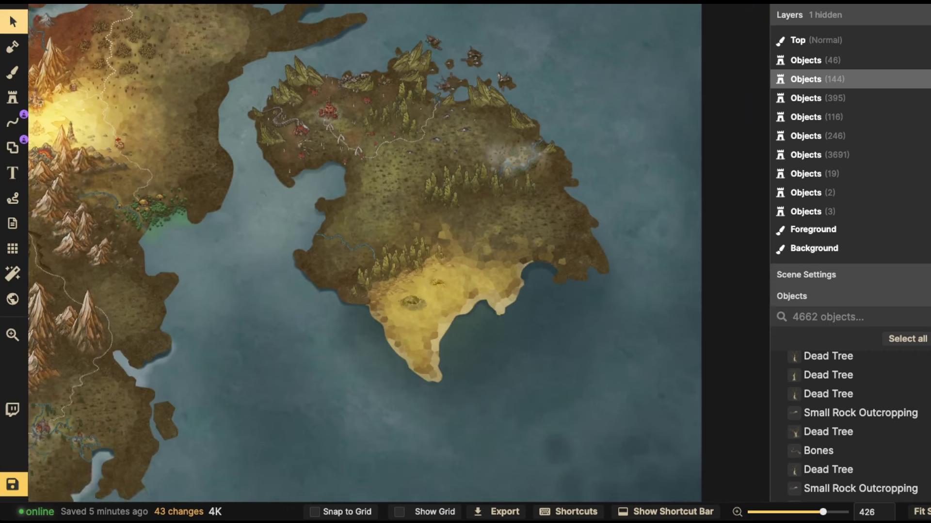
{"action": "left_click_drag", "start_coordinate": [445, 102], "coordinate": [446, 144]}
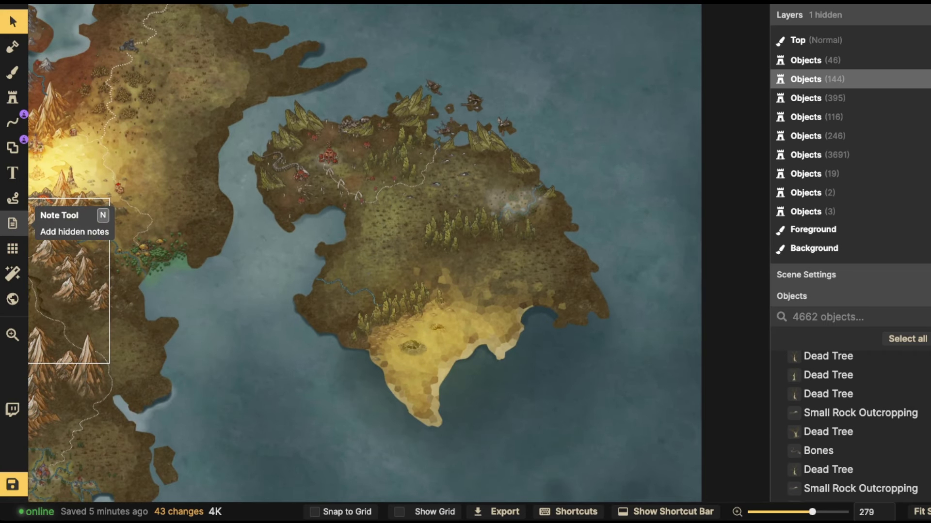
{"action": "left_click", "coordinate": [13, 223]}
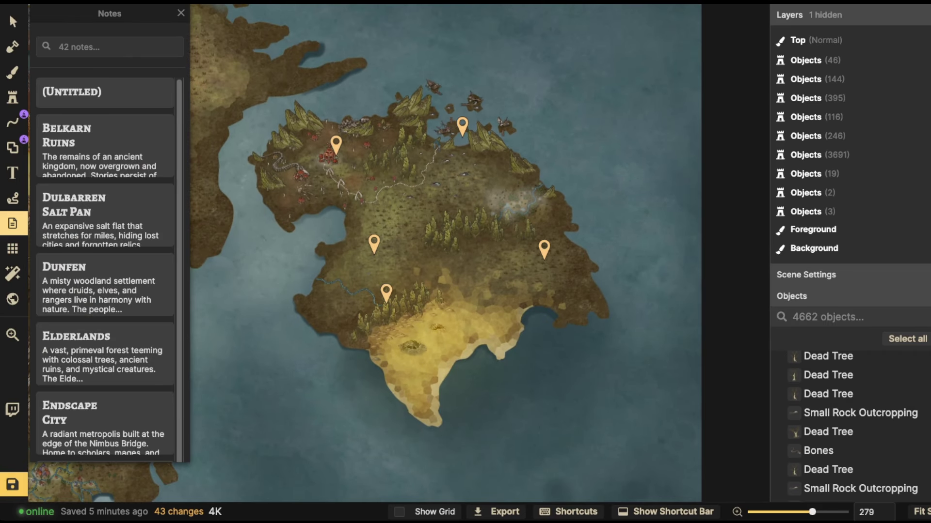